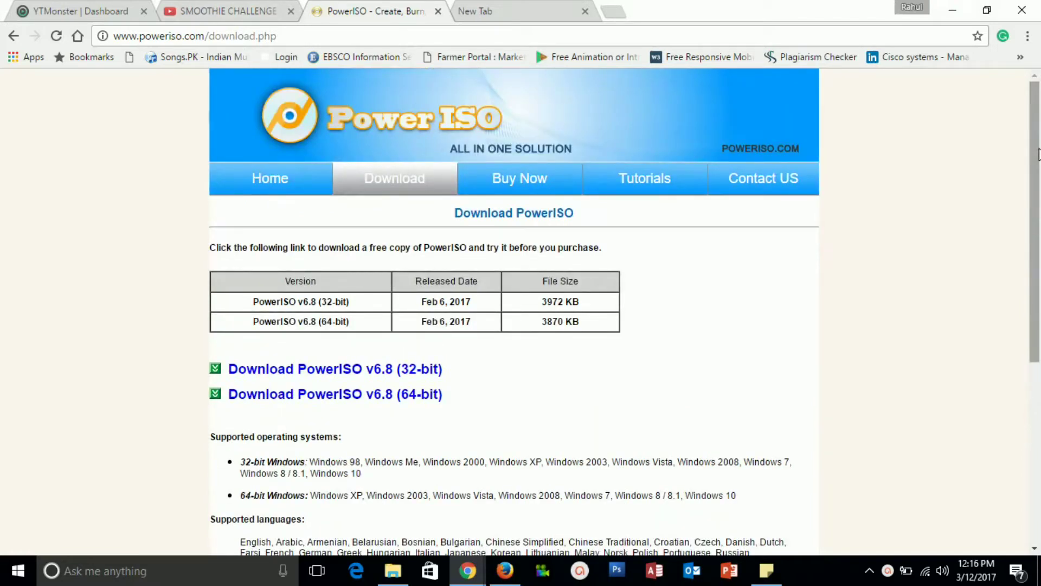
Search Windows for 'power', then clear the search and return to the PowerISO download page.
{"action": "left_click", "coordinate": [245, 37]}
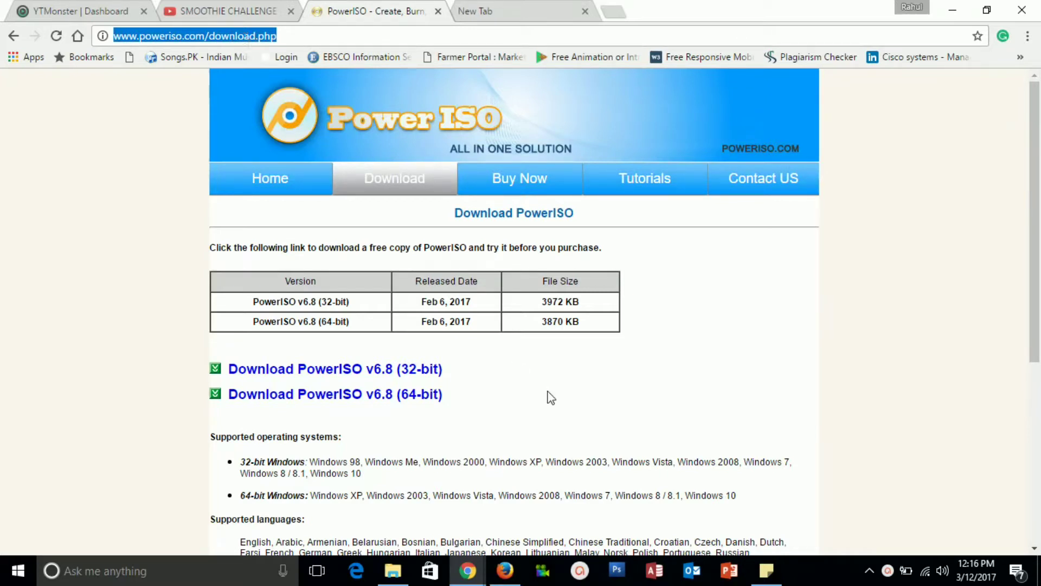
{"action": "left_click_drag", "start_coordinate": [1038, 187], "coordinate": [1039, 231]}
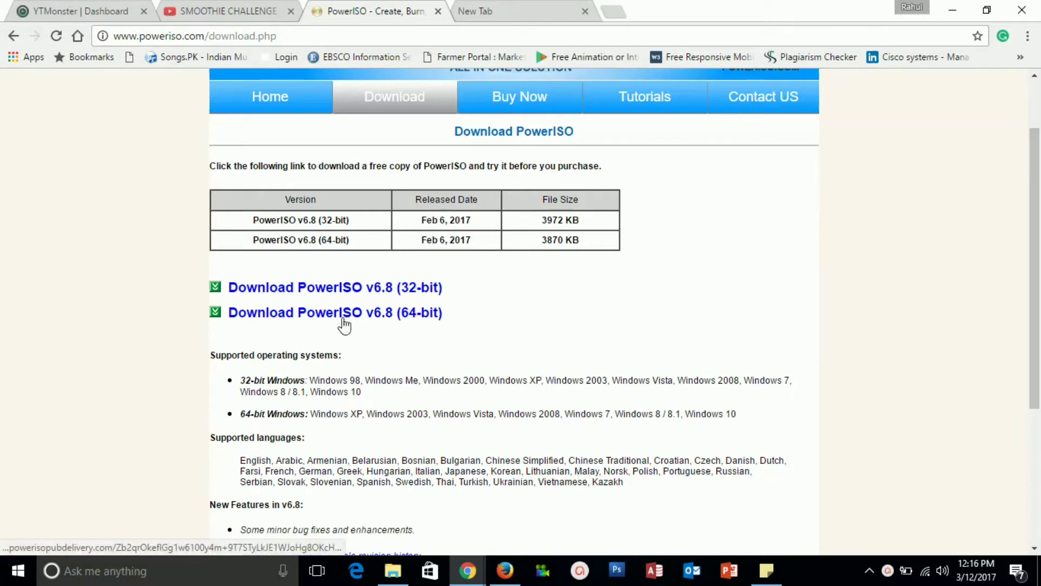
{"action": "mouse_move", "coordinate": [1038, 277]}
{"action": "left_mouse_down"}
{"action": "mouse_move", "coordinate": [1038, 330]}
{"action": "mouse_move", "coordinate": [1039, 261]}
{"action": "left_mouse_up"}
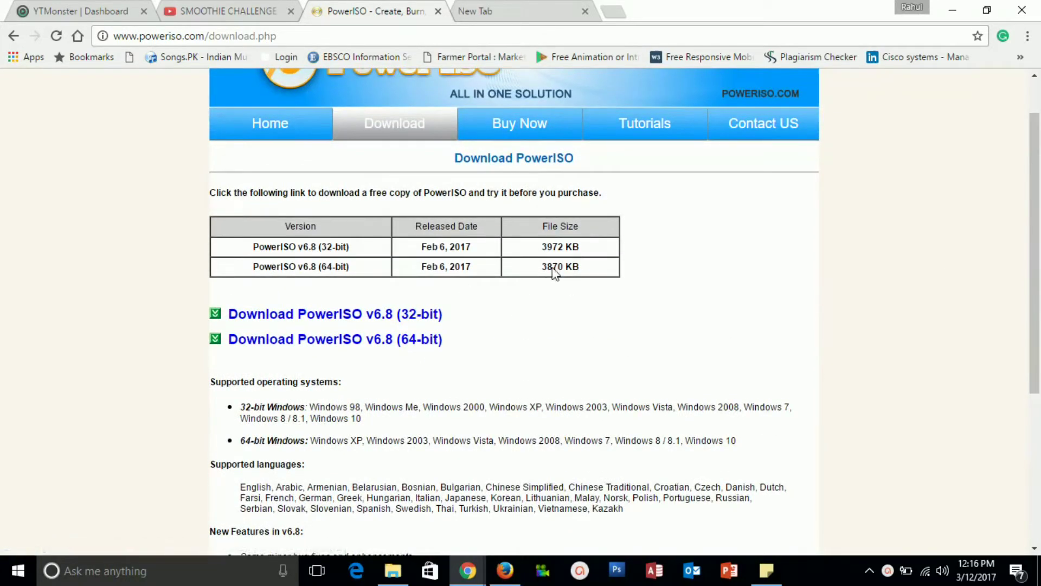
{"action": "left_click", "coordinate": [111, 572]}
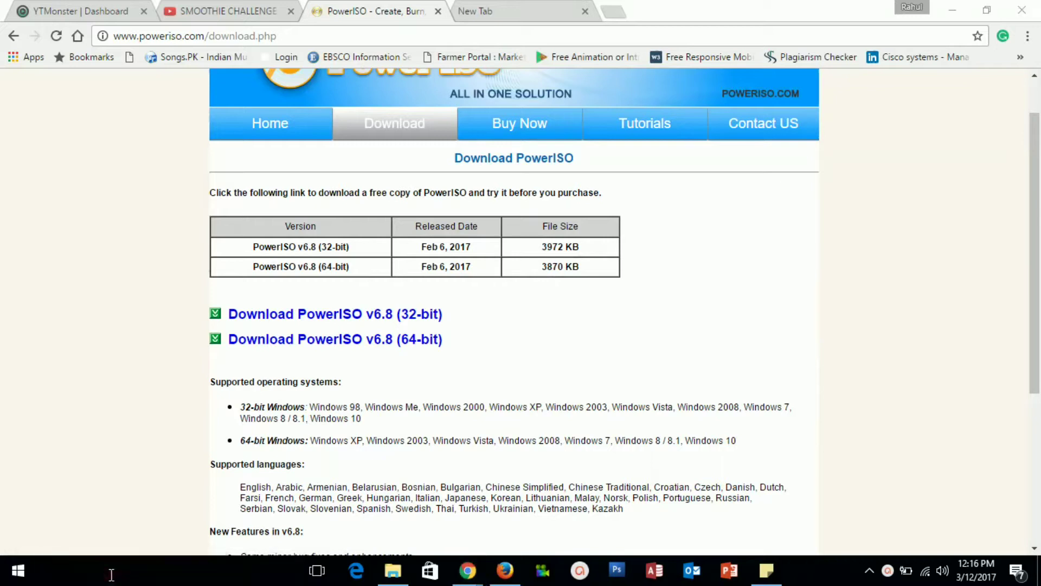
{"action": "type", "text": "p"}
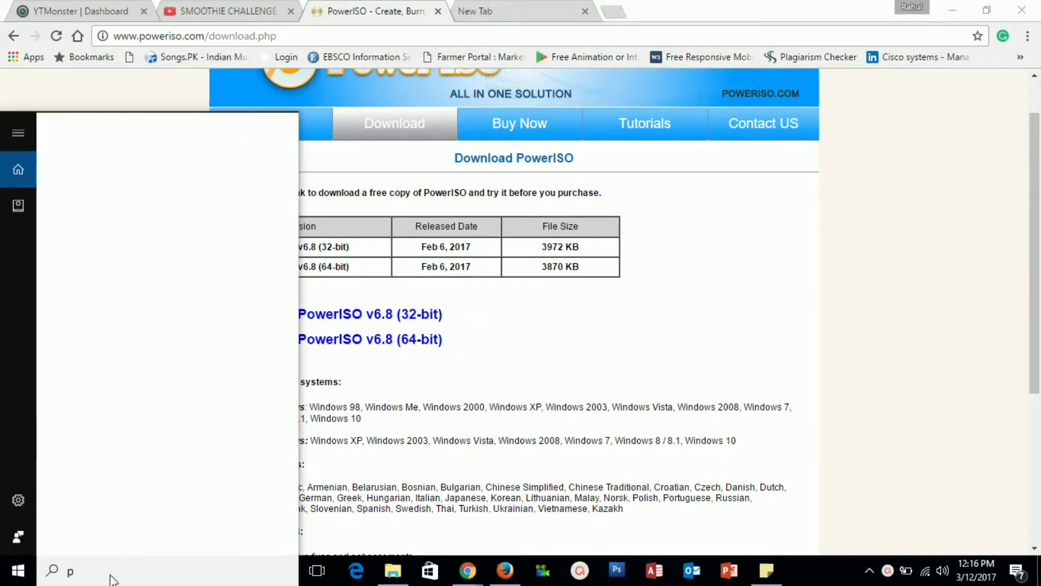
{"action": "type", "text": "ower"}
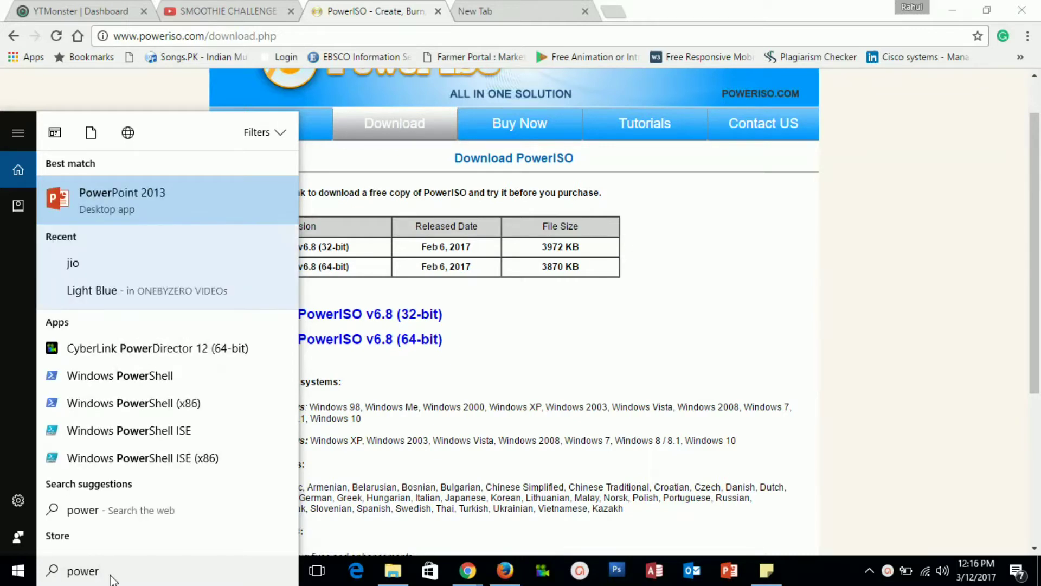
{"action": "key", "text": "BackSpace"}
{"action": "key", "text": "BackSpace"}
{"action": "key", "text": "BackSpace"}
{"action": "key", "text": "BackSpace"}
{"action": "key", "text": "BackSpace"}
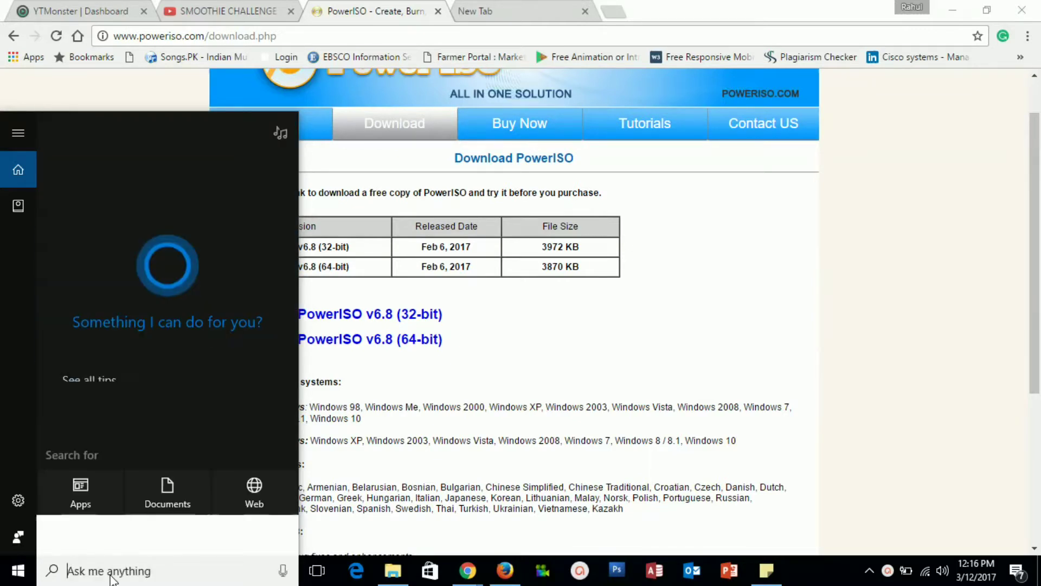
{"action": "left_click", "coordinate": [505, 293]}
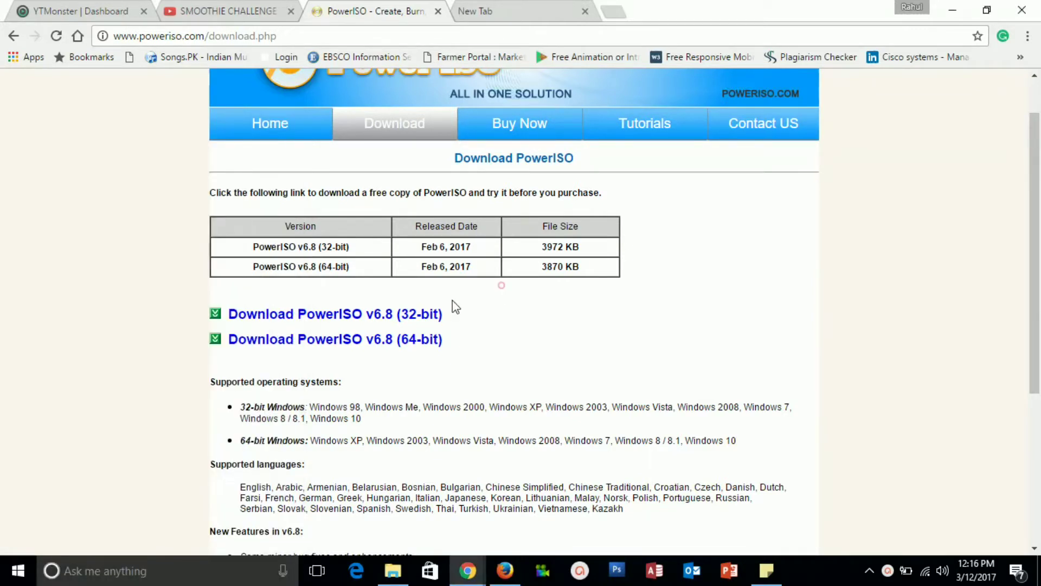
Download the 64-bit PowerISO v6.8 installer, declining Search Manager and keeping the file.
{"action": "left_click", "coordinate": [385, 341]}
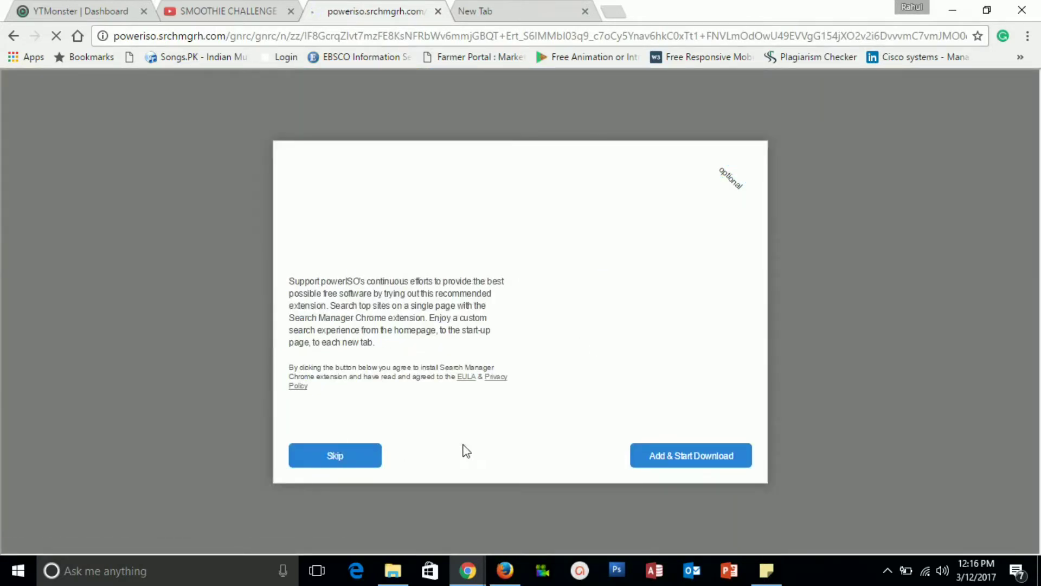
{"action": "left_click", "coordinate": [325, 456]}
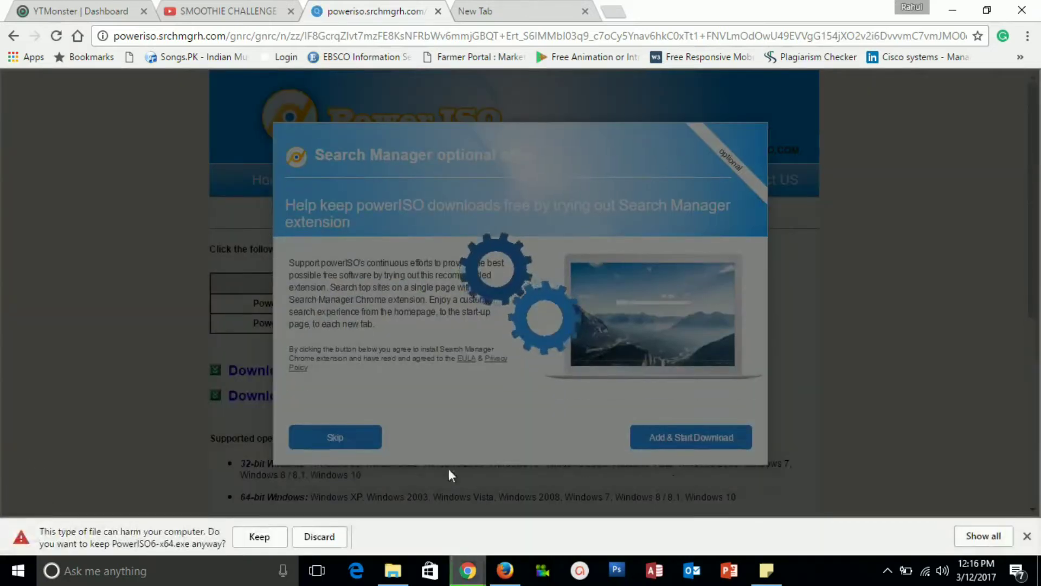
{"action": "left_click", "coordinate": [258, 537]}
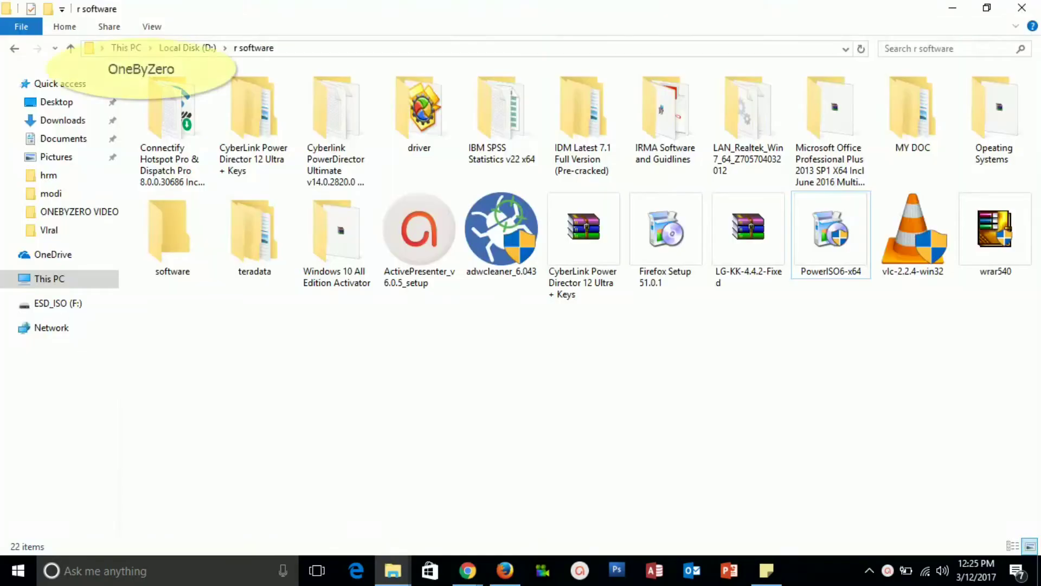
Run the PowerISO6-x64 installer from the r software folder on D:.
{"action": "left_click", "coordinate": [845, 244]}
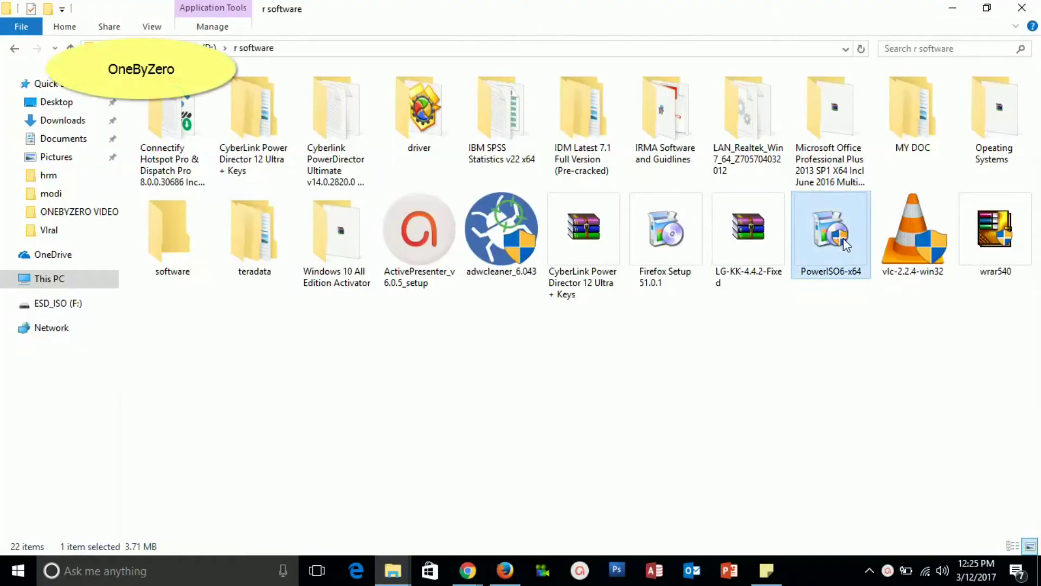
{"action": "double_click", "coordinate": [845, 244]}
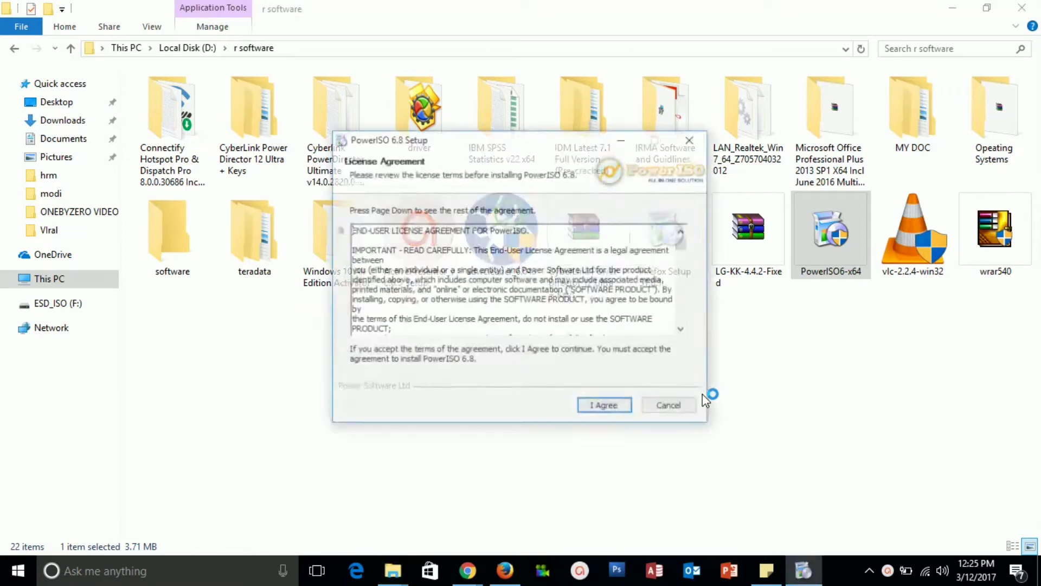
Install PowerISO 6.8 at the default location, skipping the Bing offer and associating all file types.
{"action": "left_click", "coordinate": [604, 409]}
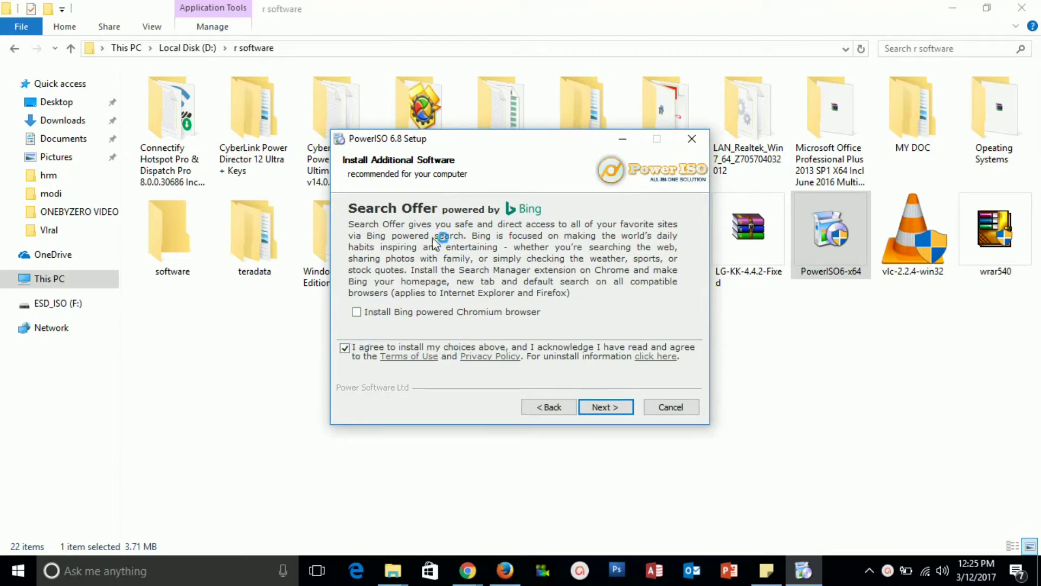
{"action": "left_click", "coordinate": [553, 408]}
{"action": "left_click", "coordinate": [607, 407]}
{"action": "left_click", "coordinate": [613, 408]}
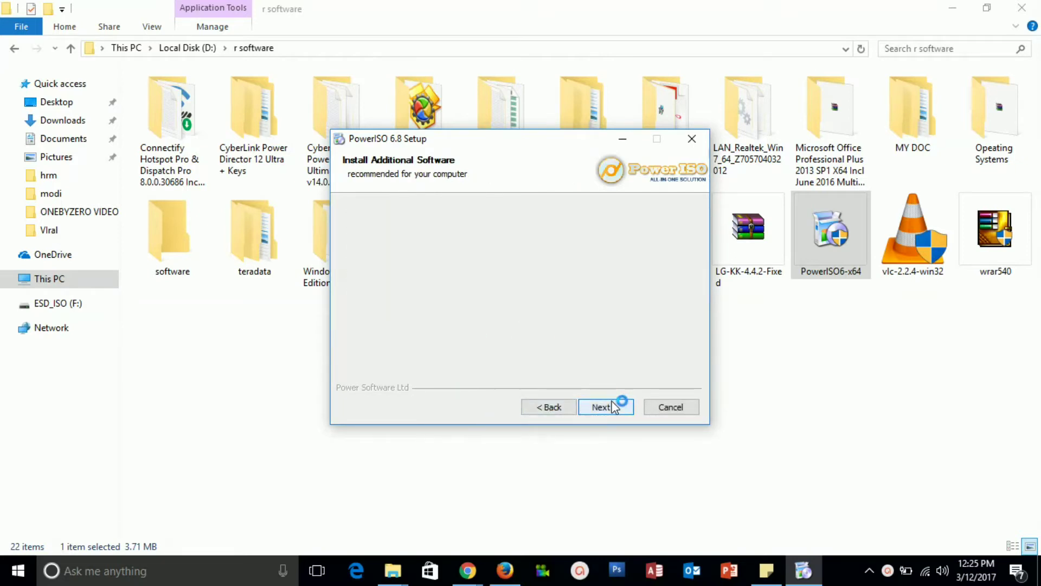
{"action": "left_click", "coordinate": [606, 408]}
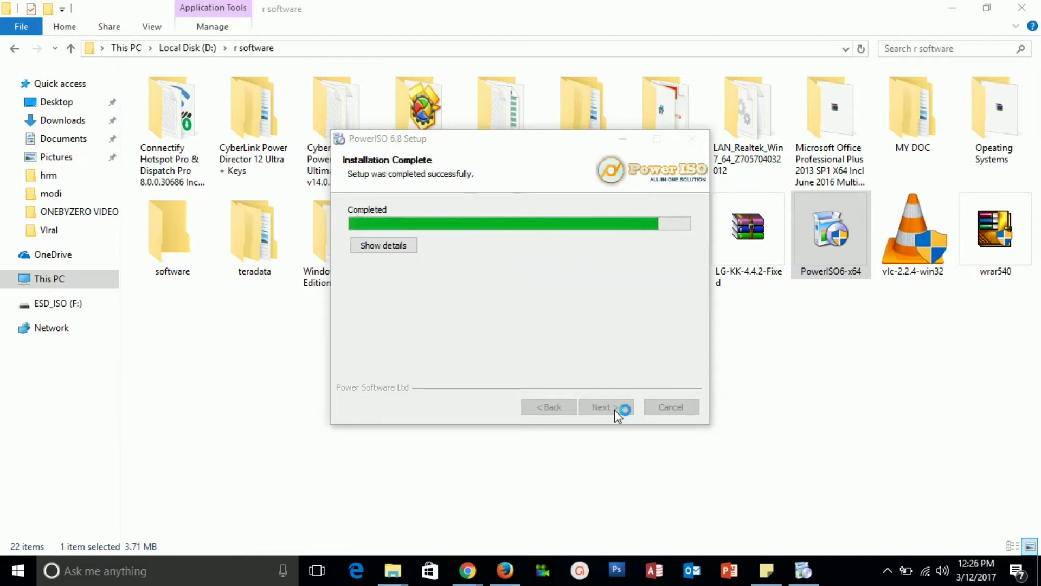
{"action": "left_click", "coordinate": [617, 411]}
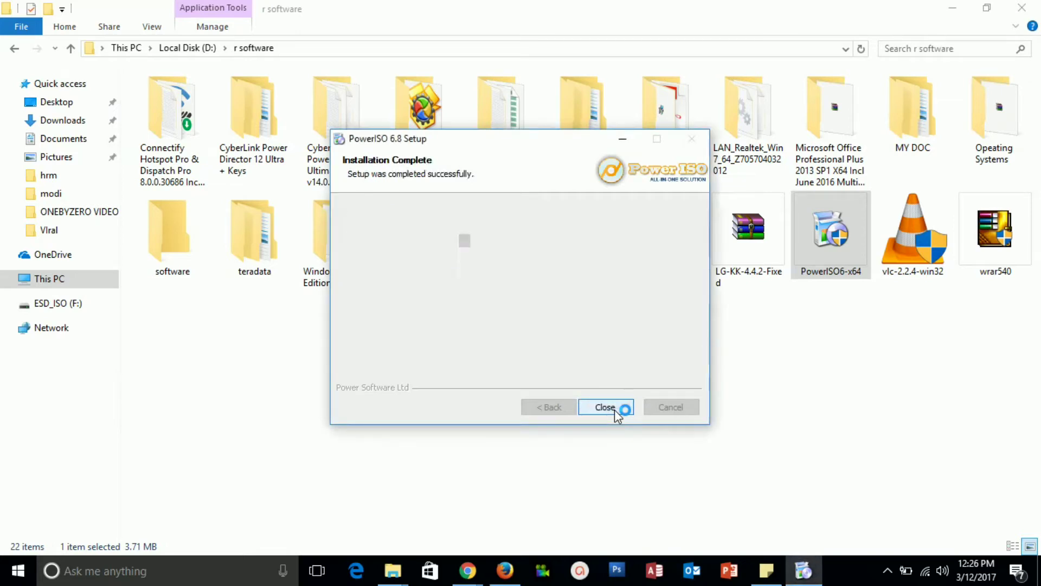
{"action": "left_click", "coordinate": [401, 323]}
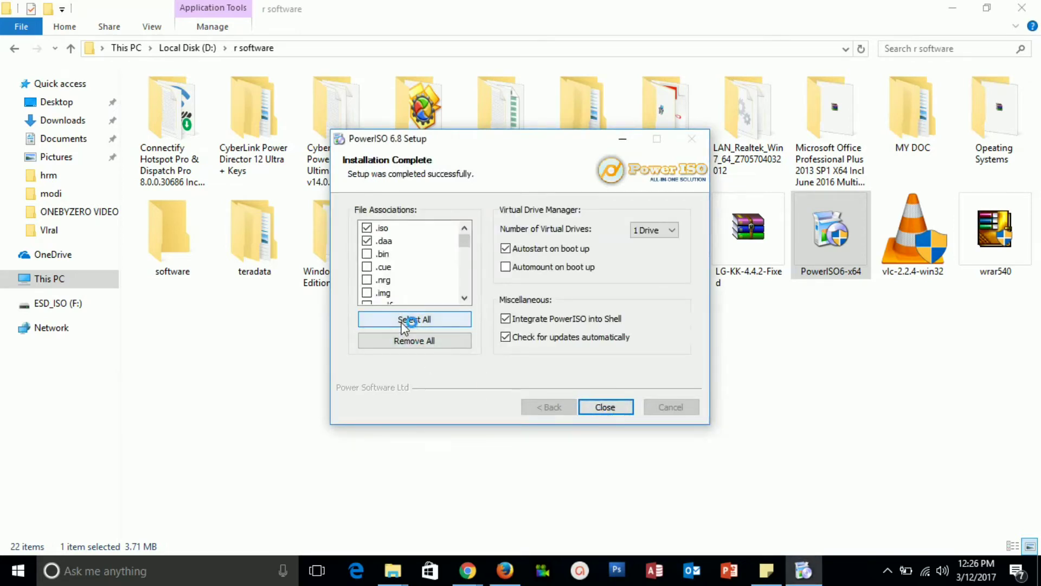
{"action": "left_click", "coordinate": [603, 408]}
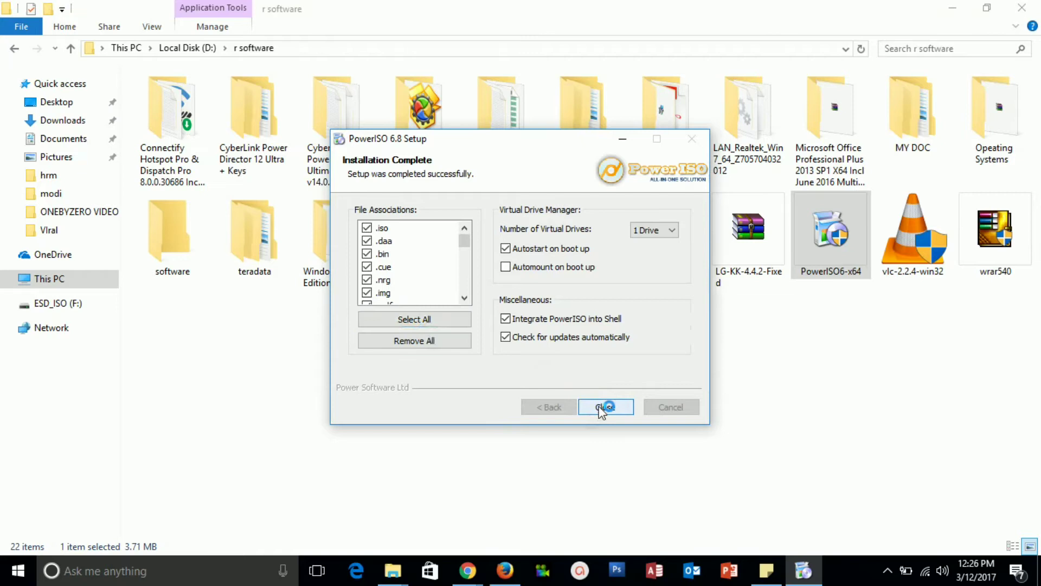
Dismiss the search panel, minimize Chrome and File Explorer, and launch PowerISO from the desktop.
{"action": "left_click", "coordinate": [176, 575]}
{"action": "type", "text": "power iso"}
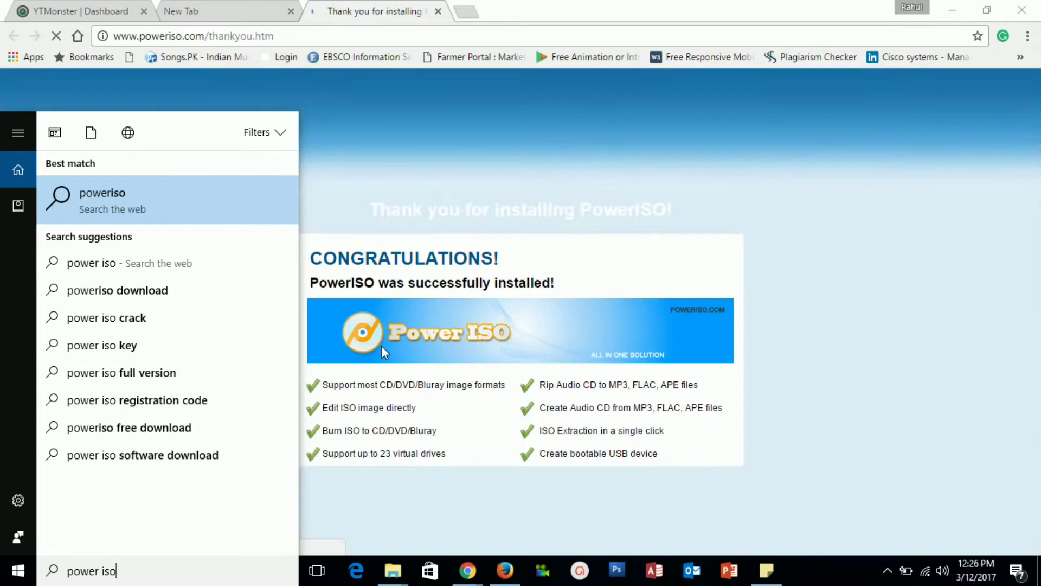
{"action": "left_click", "coordinate": [929, 156]}
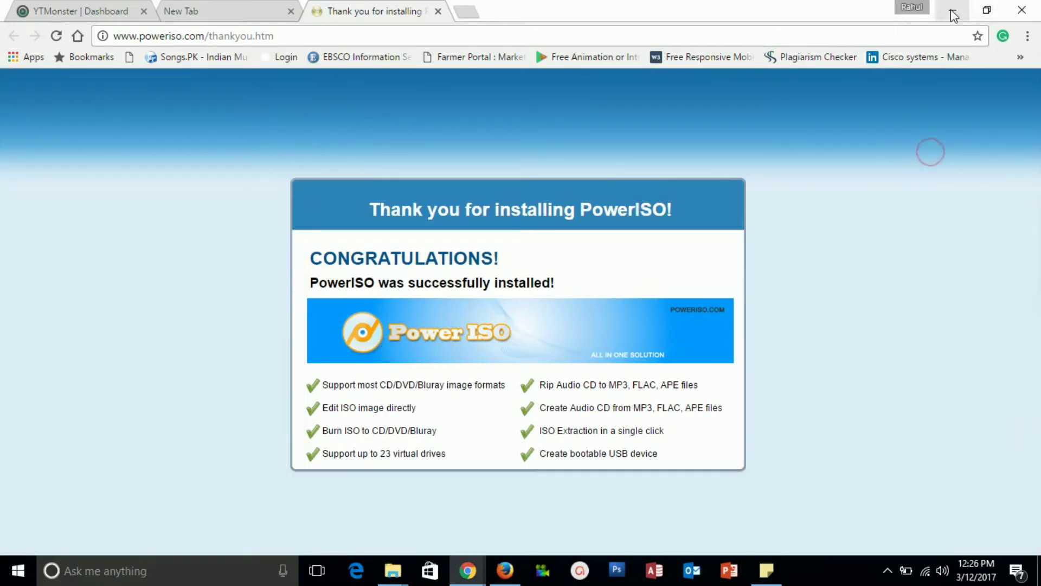
{"action": "left_click", "coordinate": [953, 10]}
{"action": "left_click", "coordinate": [952, 10]}
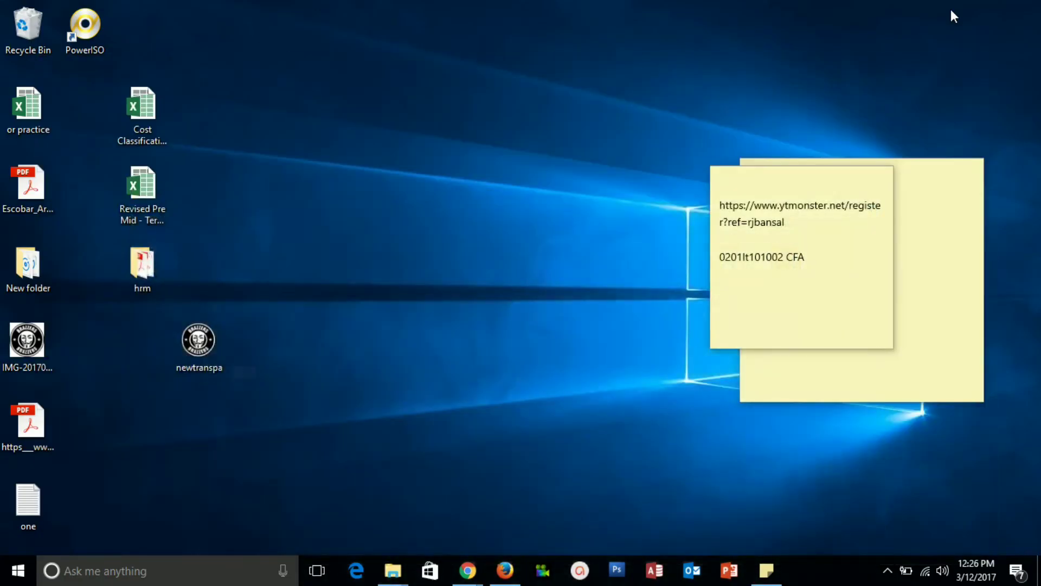
{"action": "double_click", "coordinate": [93, 27]}
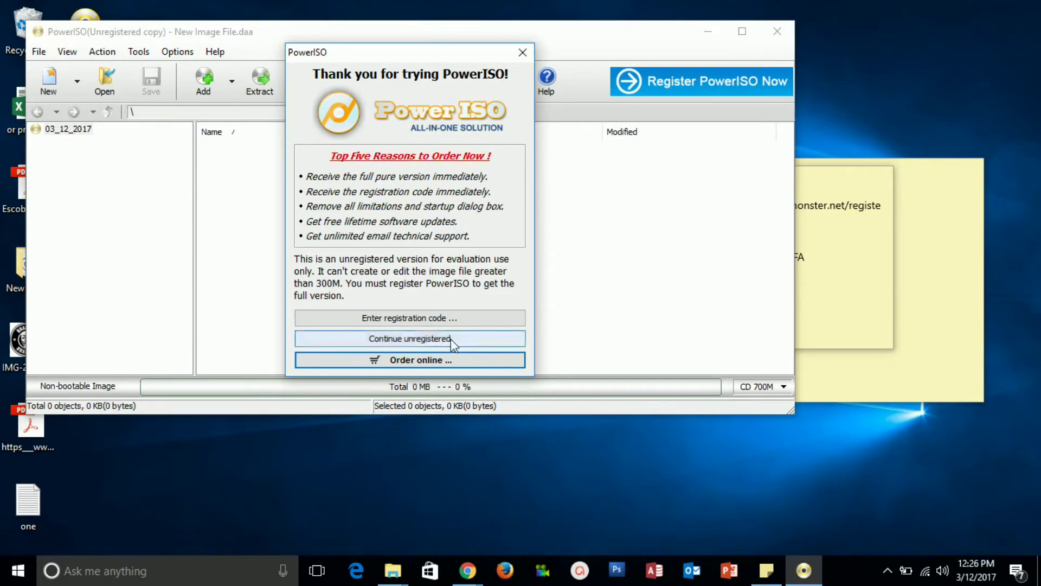
Continue with the unregistered PowerISO trial and bring File Explorer's This PC window forward.
{"action": "left_click", "coordinate": [453, 340]}
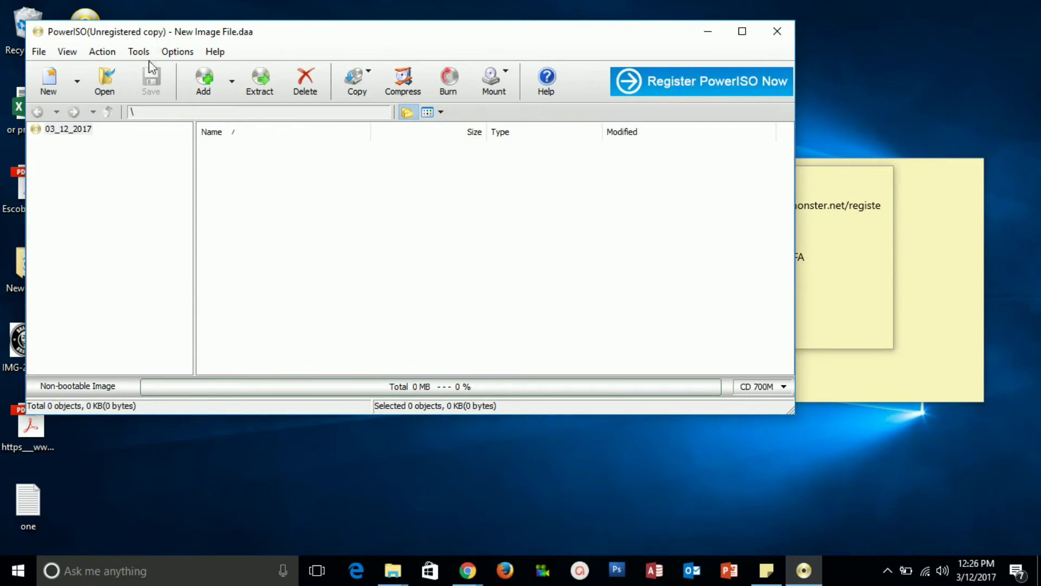
{"action": "mouse_move", "coordinate": [393, 570]}
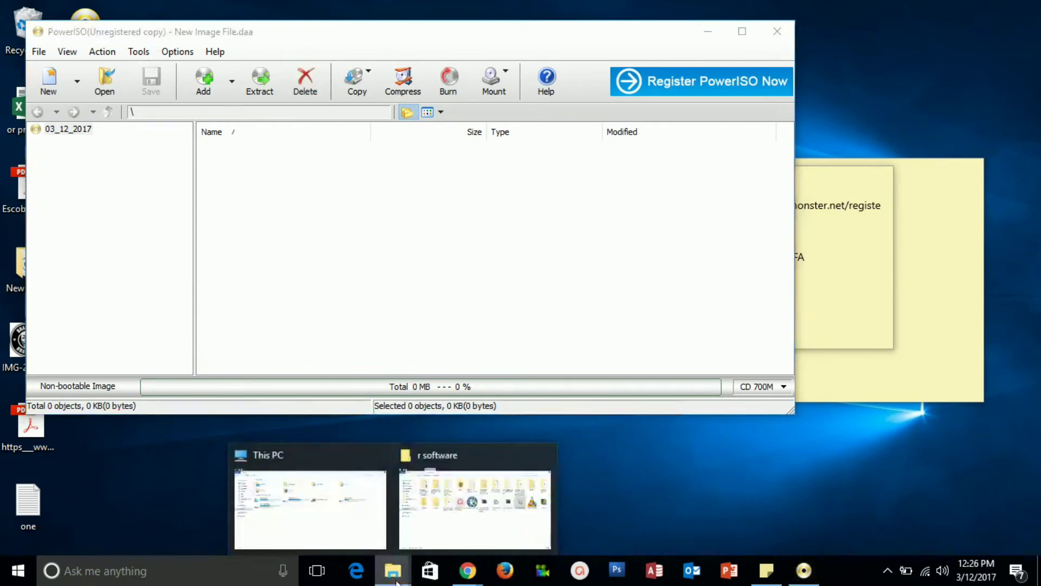
{"action": "left_click", "coordinate": [353, 530]}
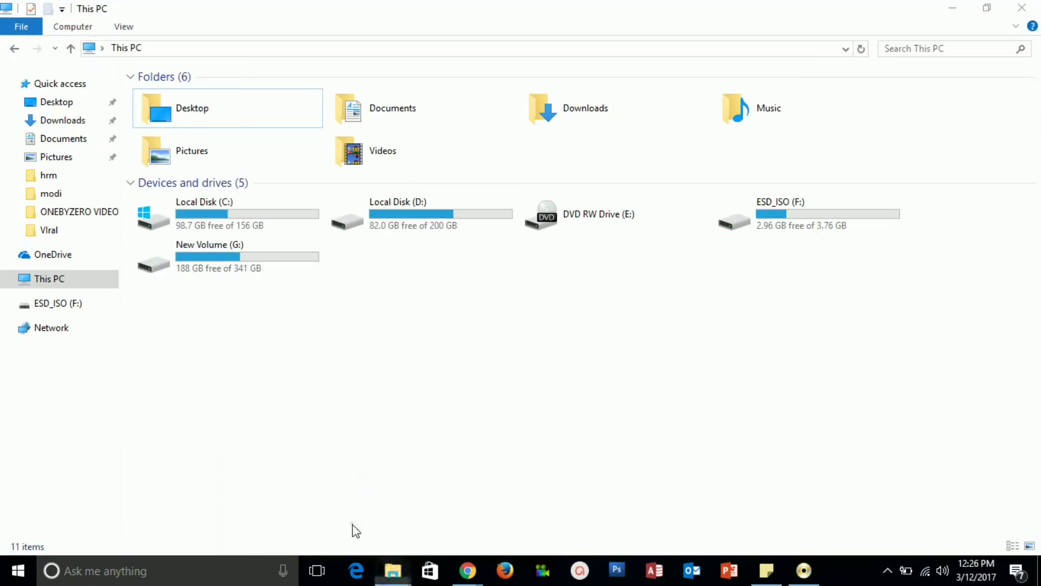
Open ESD_ISO (F:) to check its contents, then return to This PC.
{"action": "left_click", "coordinate": [860, 213]}
{"action": "double_click", "coordinate": [860, 214]}
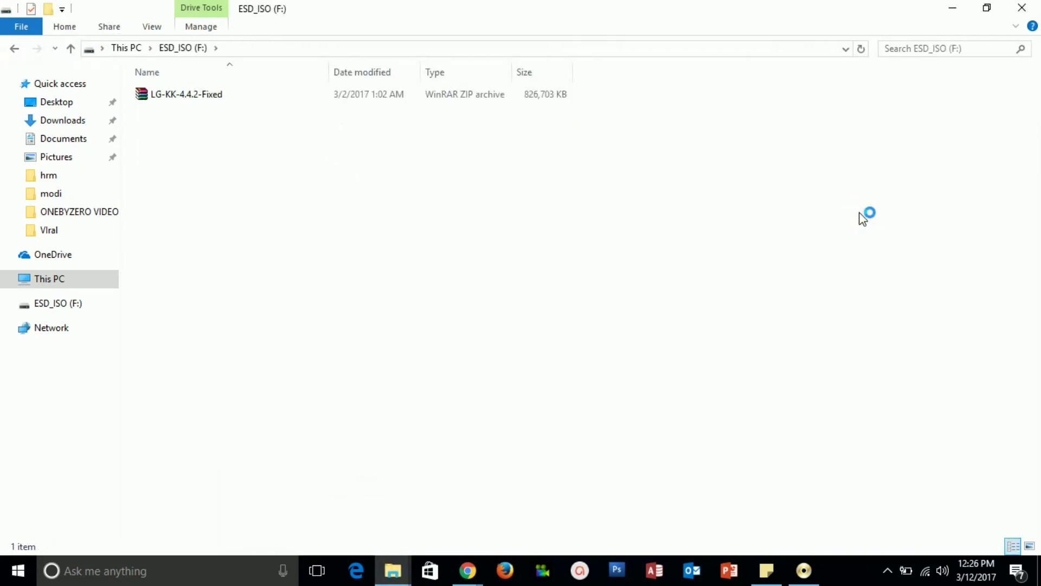
{"action": "key", "text": "alt+Left"}
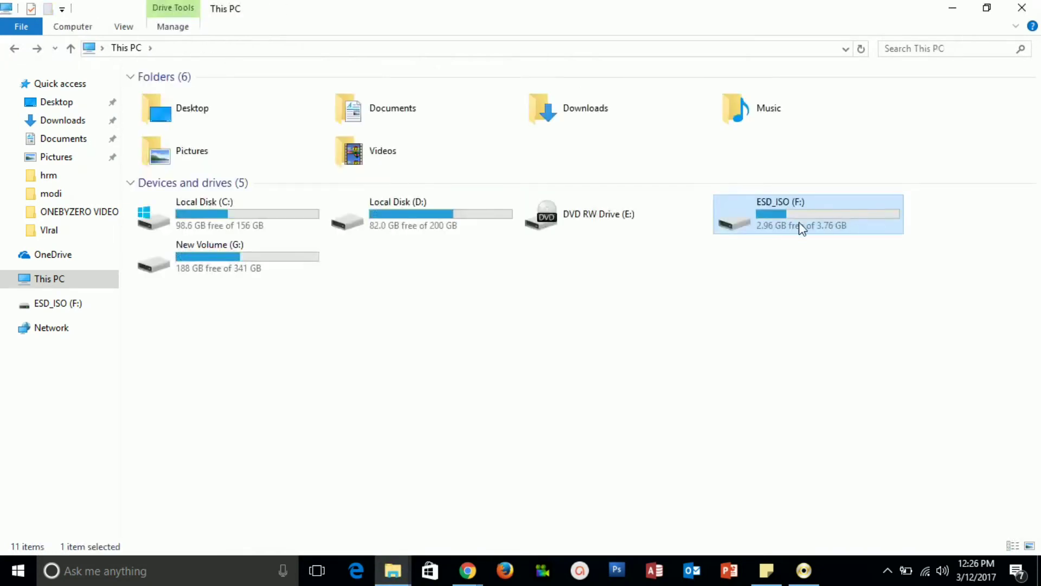
Quick-format ESD_ISO (F:) as NTFS, confirming the data erase and closing the format window.
{"action": "right_click", "coordinate": [799, 223]}
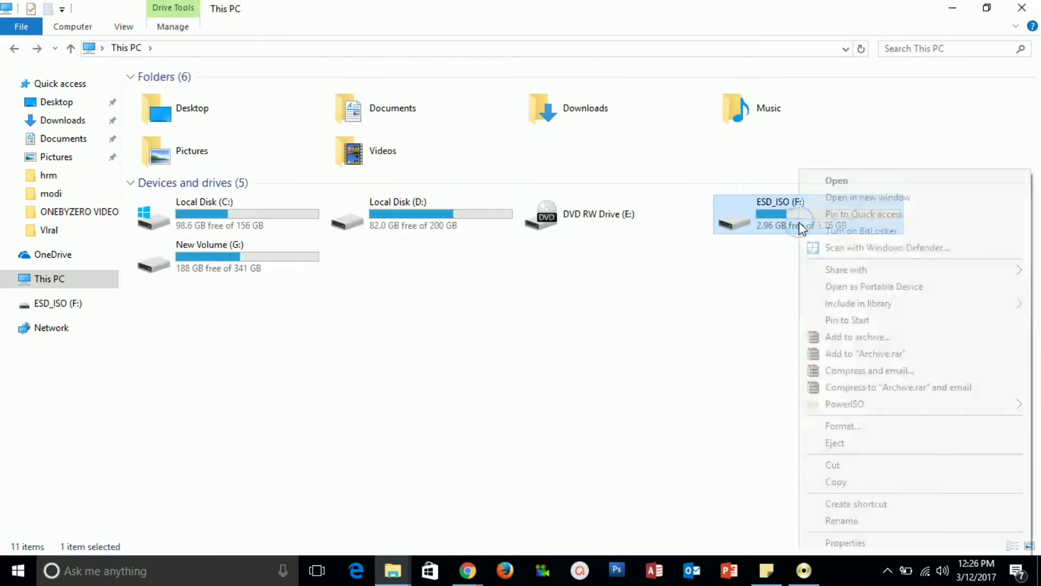
{"action": "left_click", "coordinate": [849, 425]}
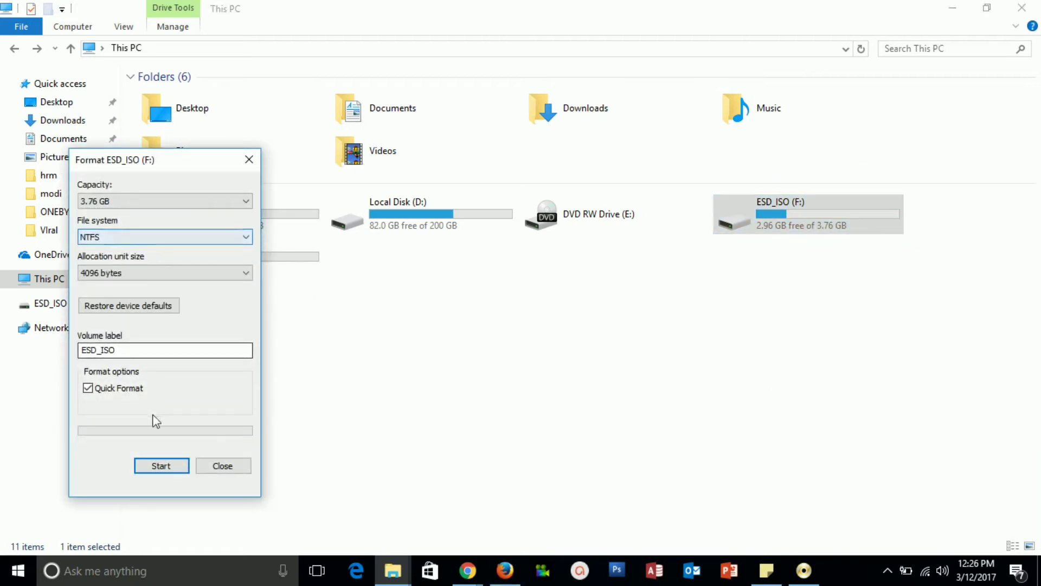
{"action": "left_click", "coordinate": [161, 466]}
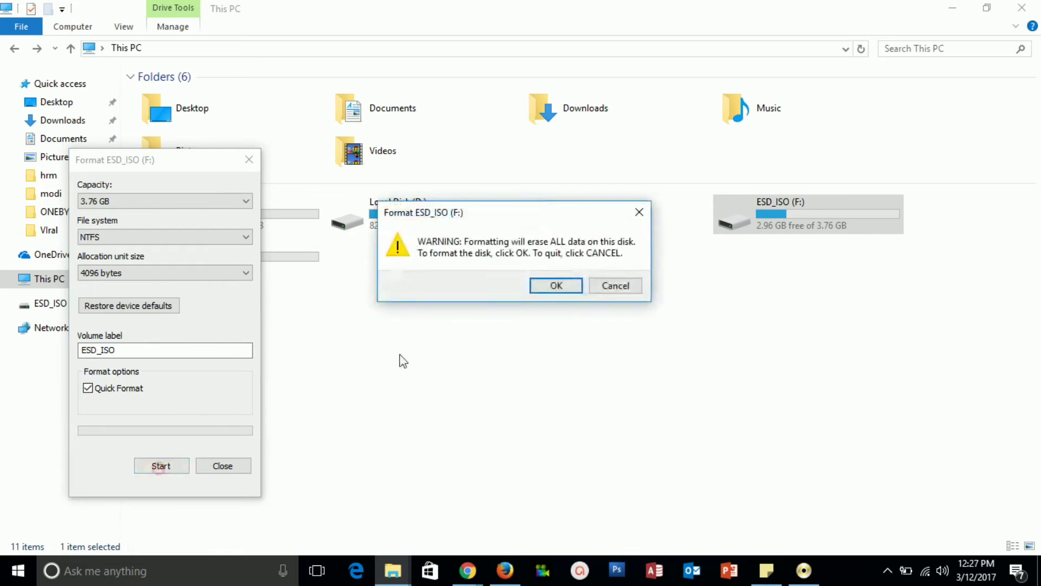
{"action": "left_click", "coordinate": [567, 288]}
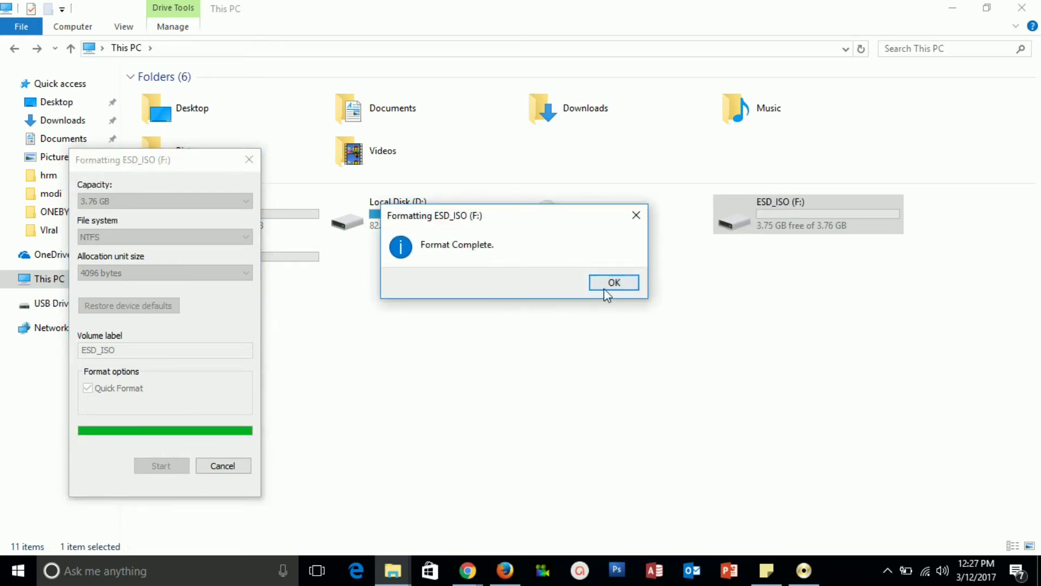
{"action": "left_click", "coordinate": [604, 287]}
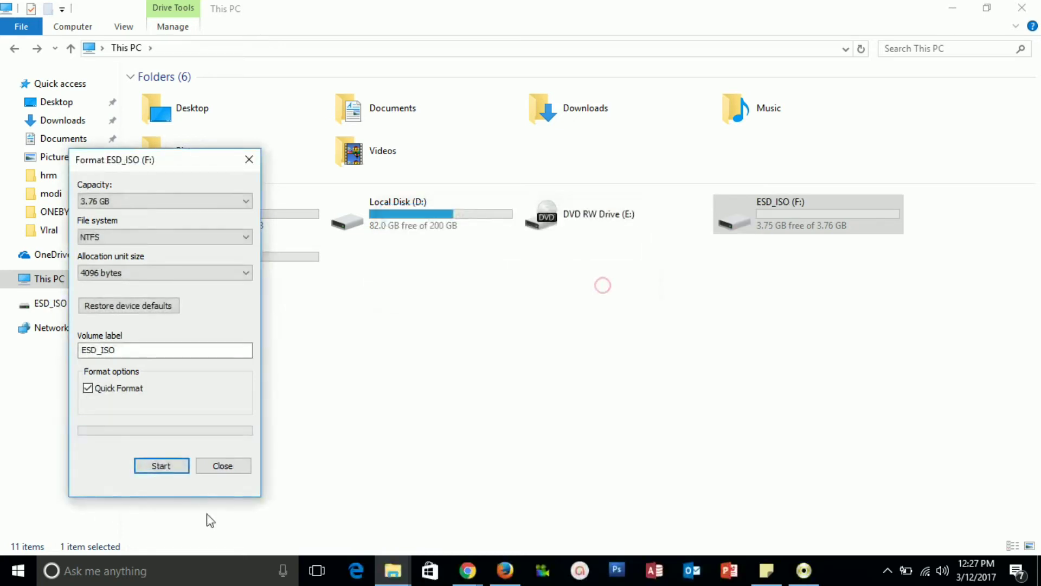
{"action": "left_click", "coordinate": [223, 466]}
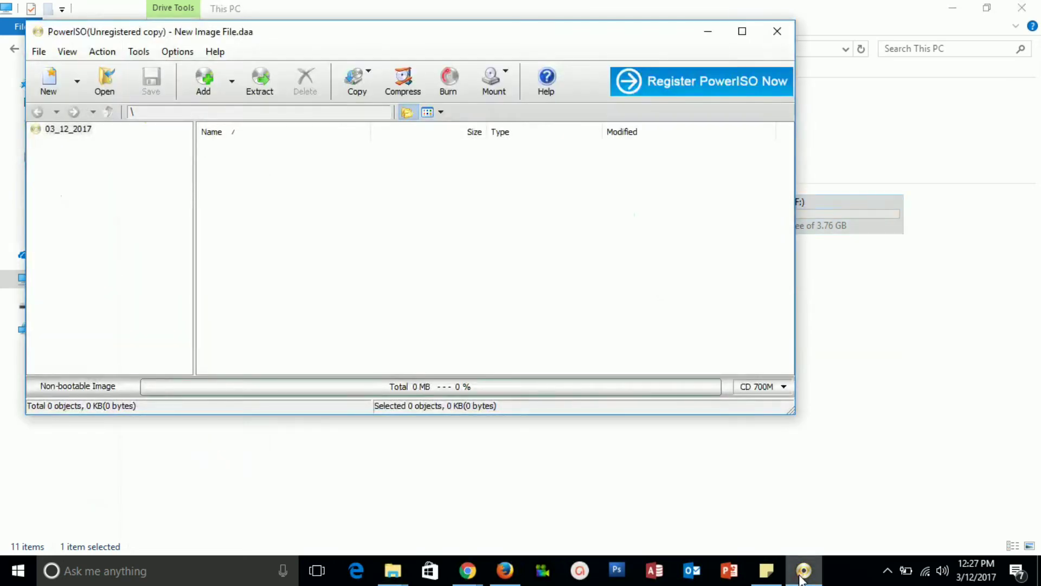
Launch Tools > Create bootable USB drive and accept relaunching PowerISO as administrator.
{"action": "left_click", "coordinate": [140, 53]}
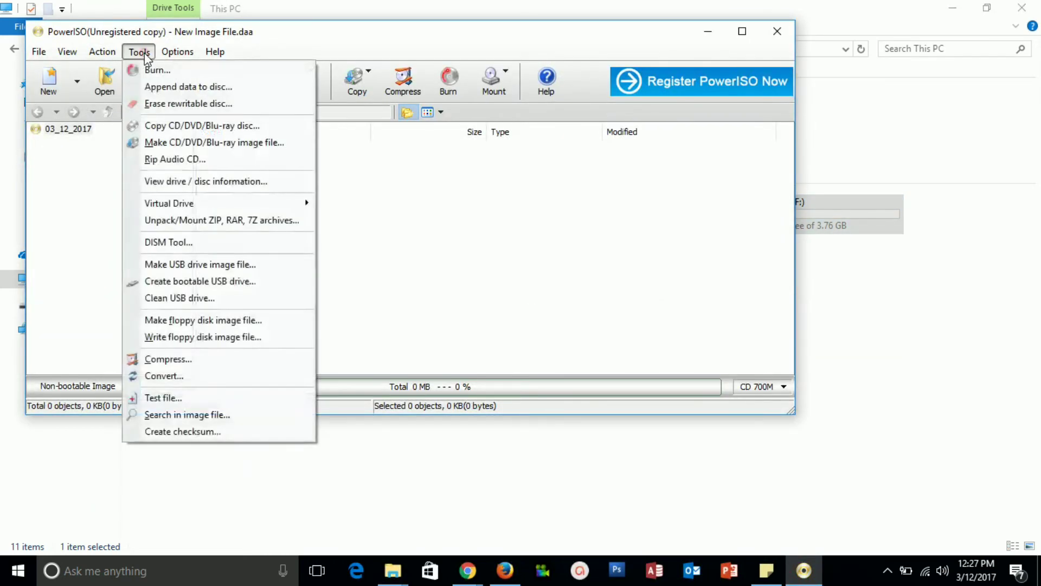
{"action": "left_click", "coordinate": [195, 283]}
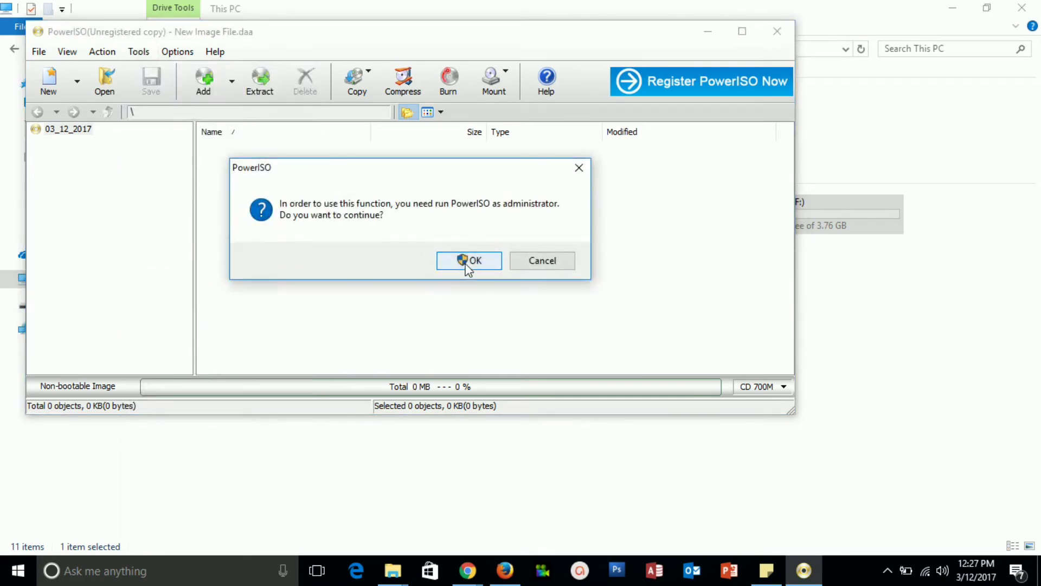
{"action": "left_click", "coordinate": [468, 261]}
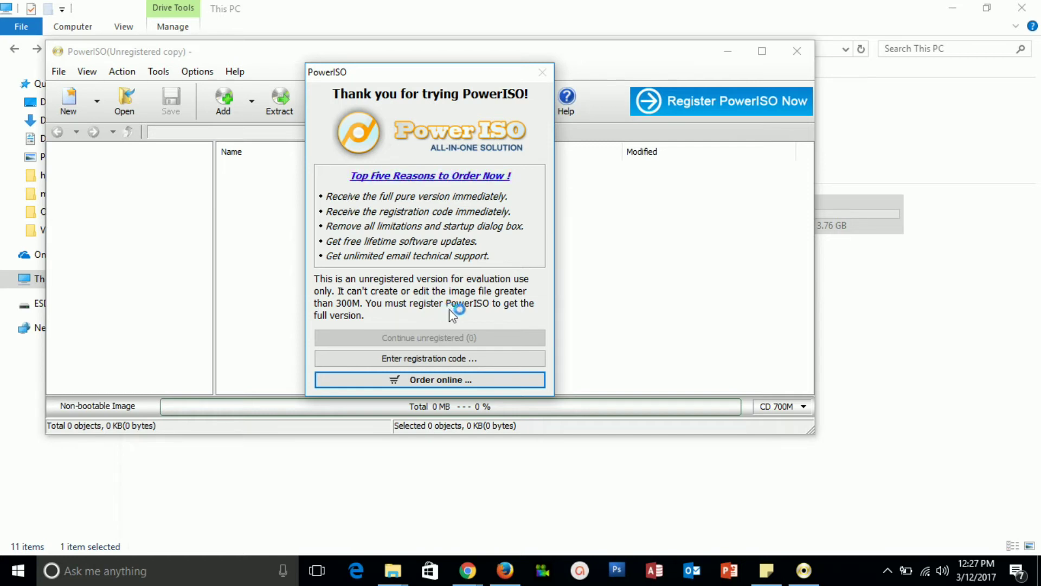
Continue unregistered and pick Windows.iso from D:\Opeating Systems\window 10 as the source image.
{"action": "left_click", "coordinate": [464, 337]}
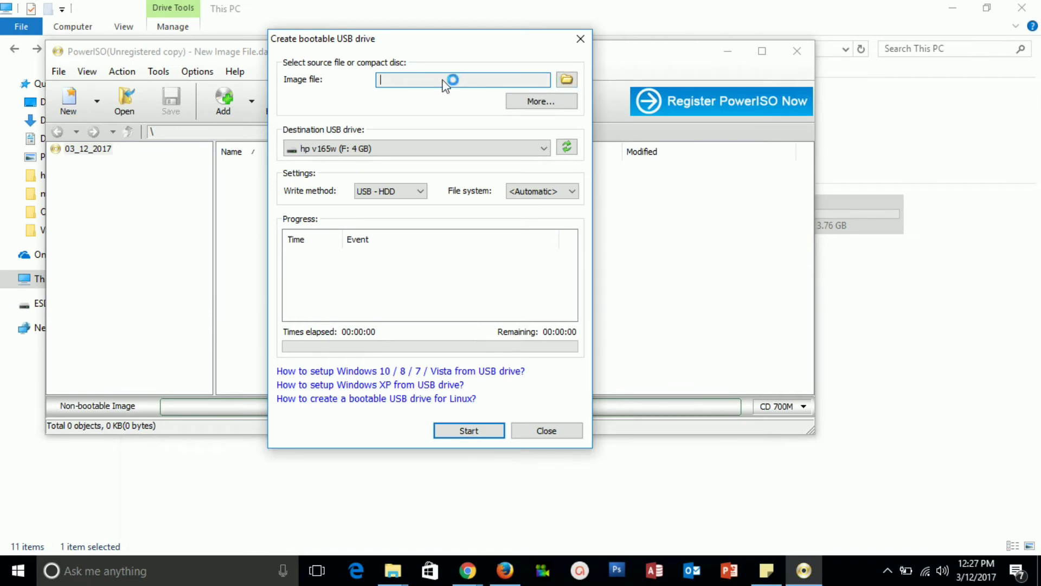
{"action": "left_click", "coordinate": [567, 79]}
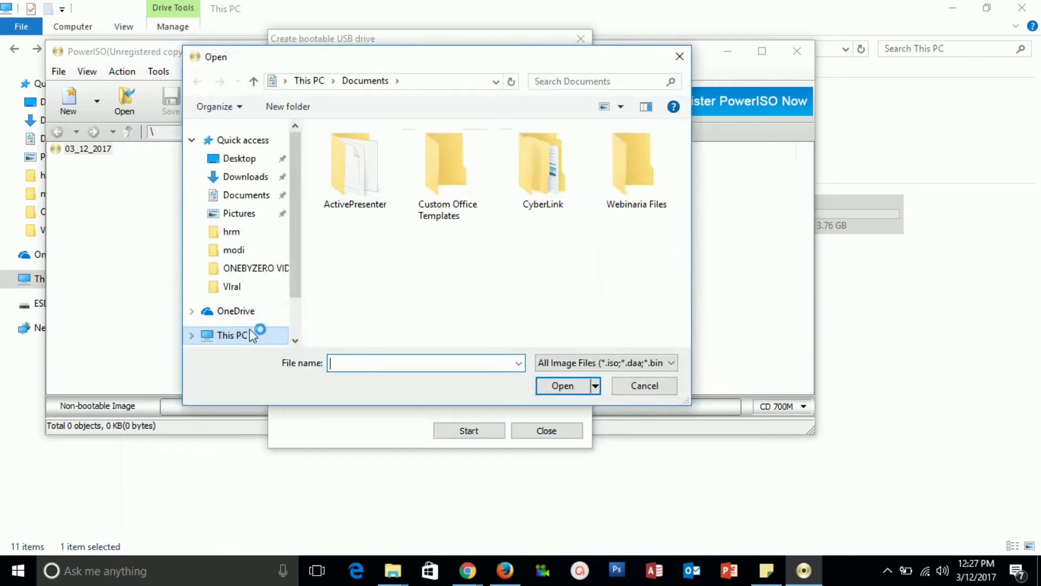
{"action": "left_click", "coordinate": [242, 334]}
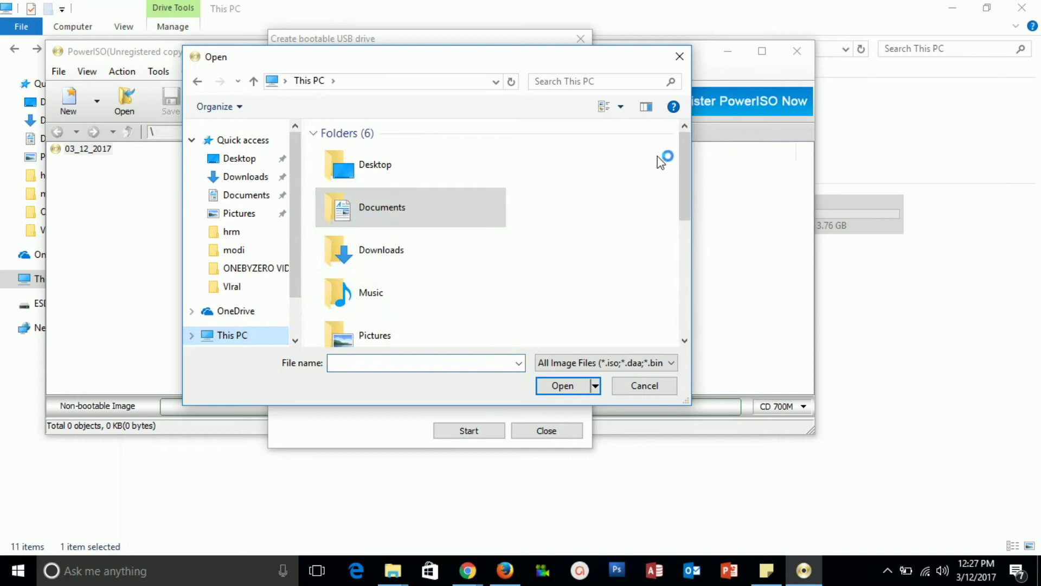
{"action": "left_click_drag", "start_coordinate": [683, 197], "coordinate": [685, 295]}
{"action": "left_click", "coordinate": [443, 249]}
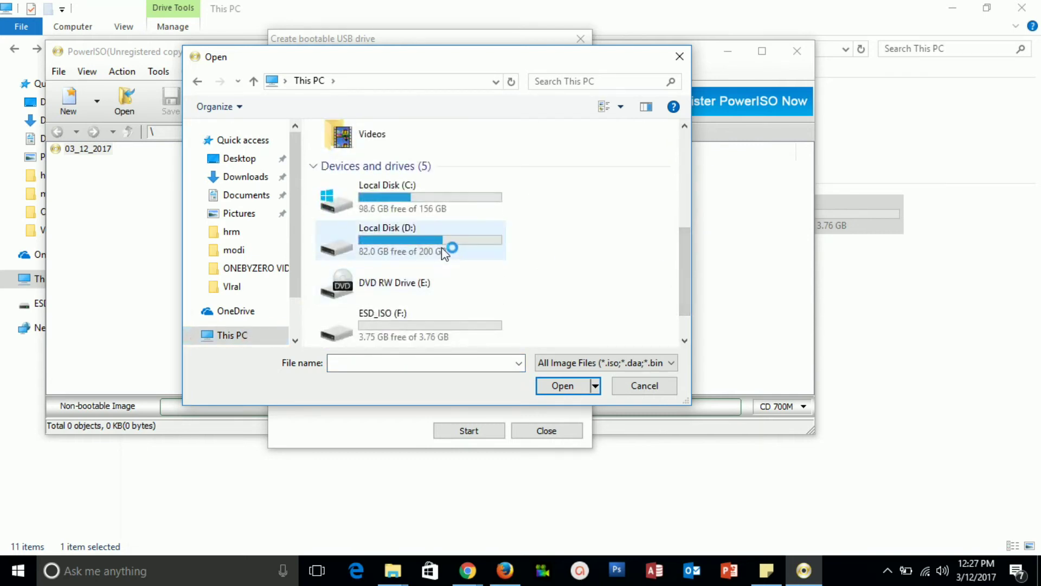
{"action": "double_click", "coordinate": [367, 152]}
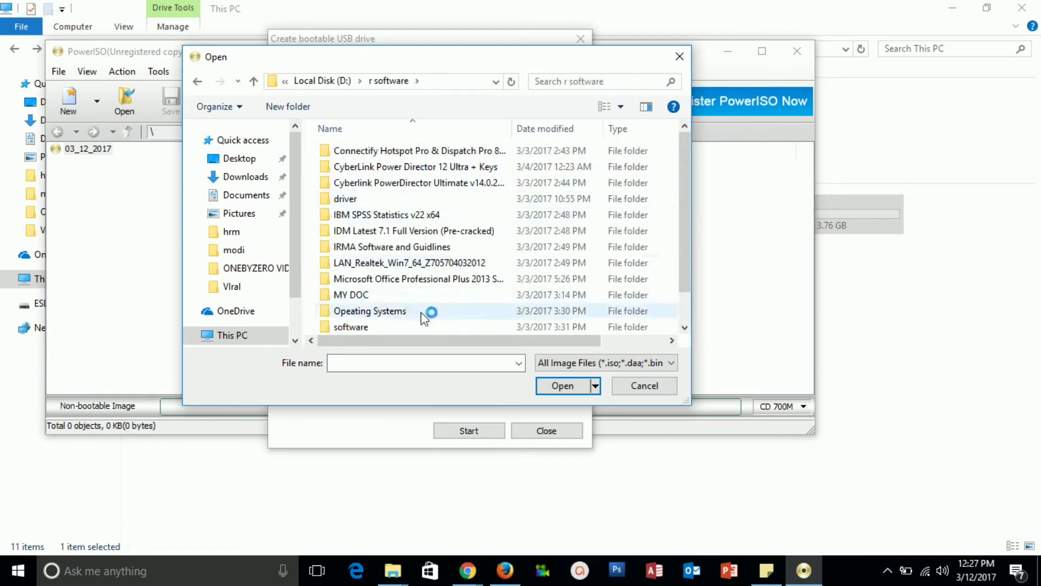
{"action": "double_click", "coordinate": [380, 312]}
{"action": "left_click", "coordinate": [352, 184]}
{"action": "left_click", "coordinate": [369, 154]}
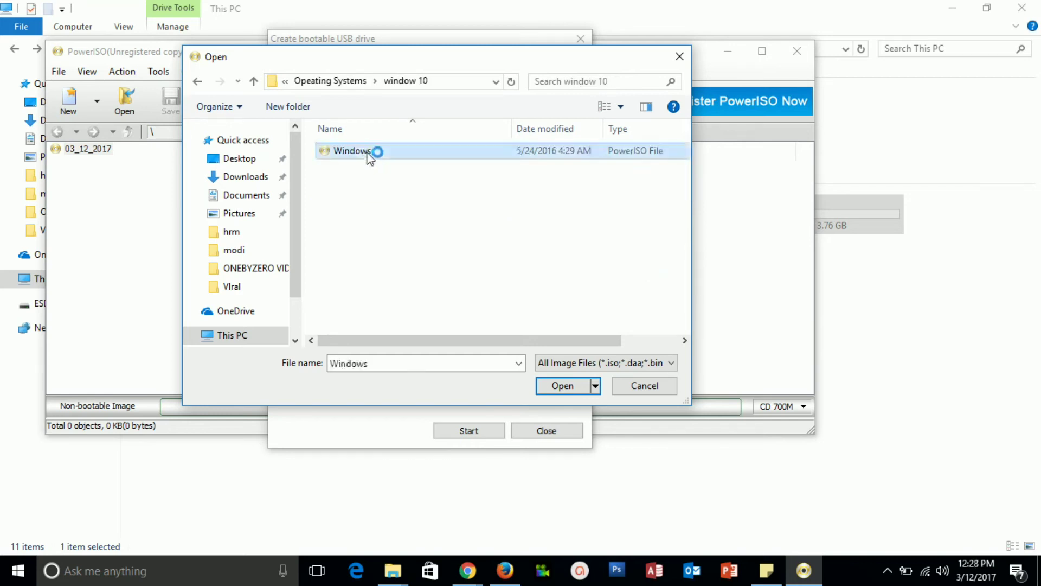
{"action": "left_click", "coordinate": [577, 386]}
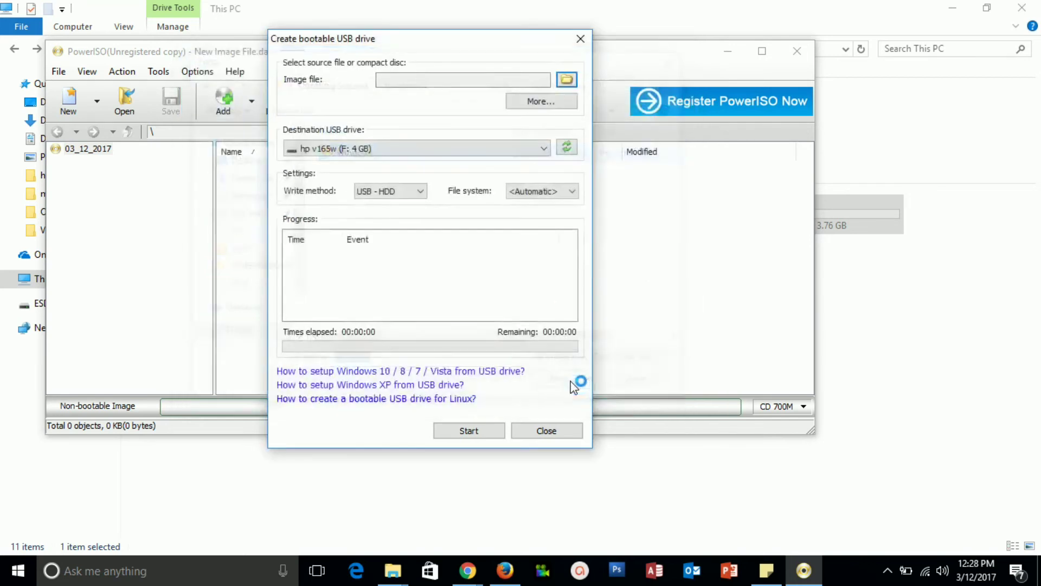
Keep hp v165w (F:) as the destination and start writing, confirming the drive erase.
{"action": "left_click", "coordinate": [472, 150]}
{"action": "left_click", "coordinate": [471, 153]}
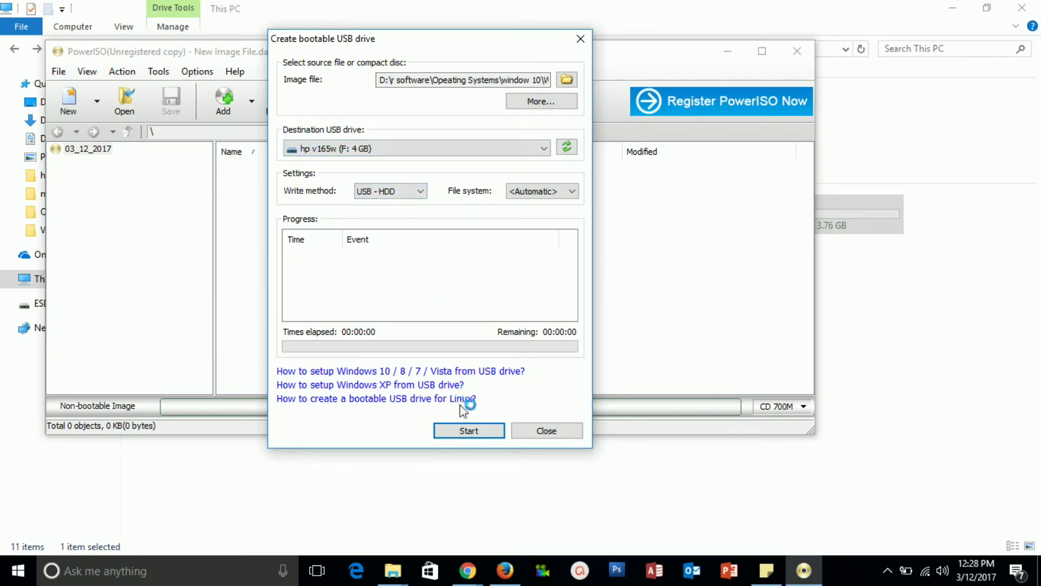
{"action": "left_click", "coordinate": [470, 430]}
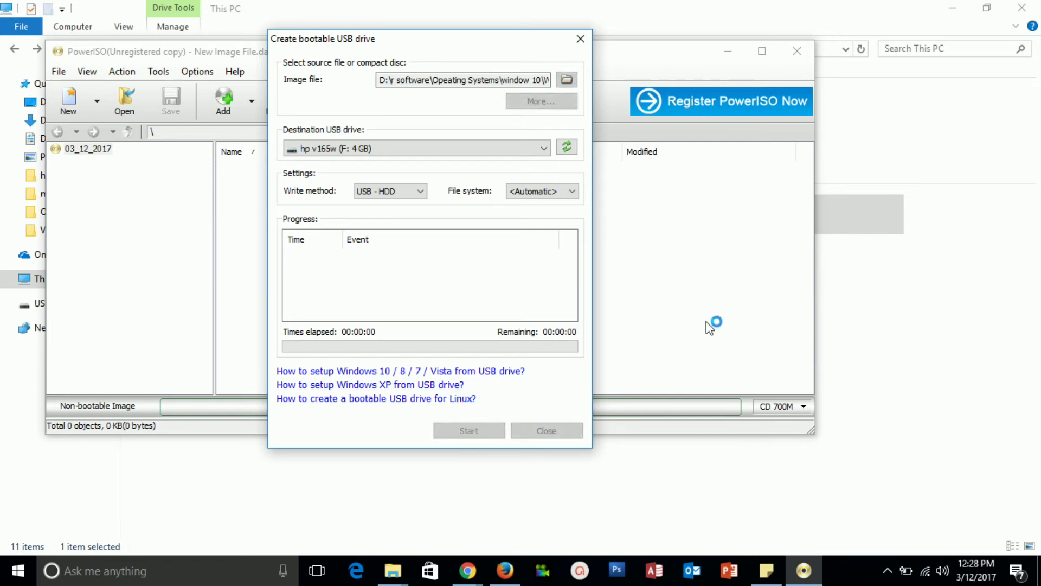
{"action": "left_click", "coordinate": [574, 342]}
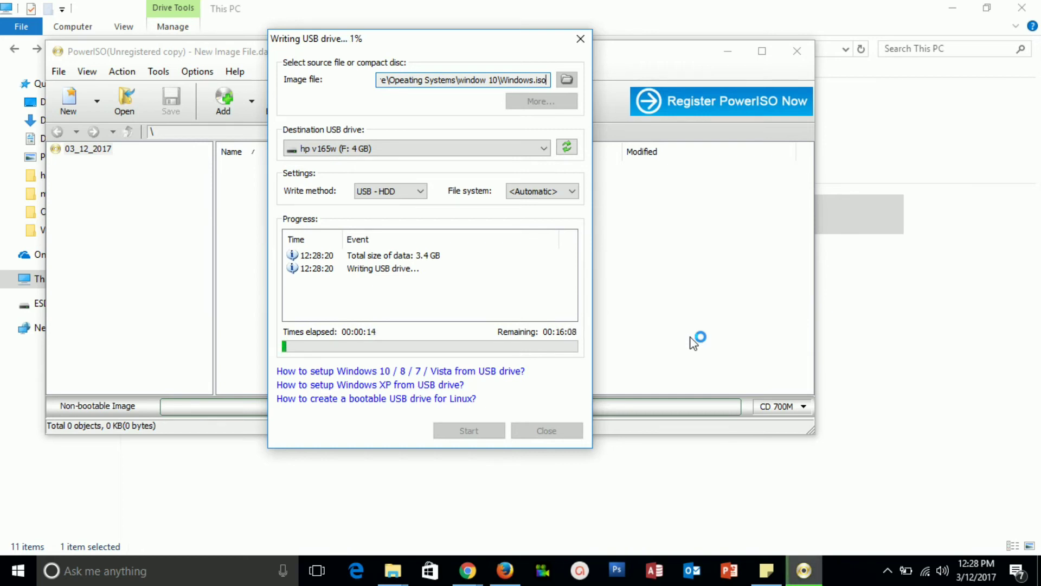
Minimize This PC and the browser, then return to This PC from the taskbar.
{"action": "left_click", "coordinate": [586, 576]}
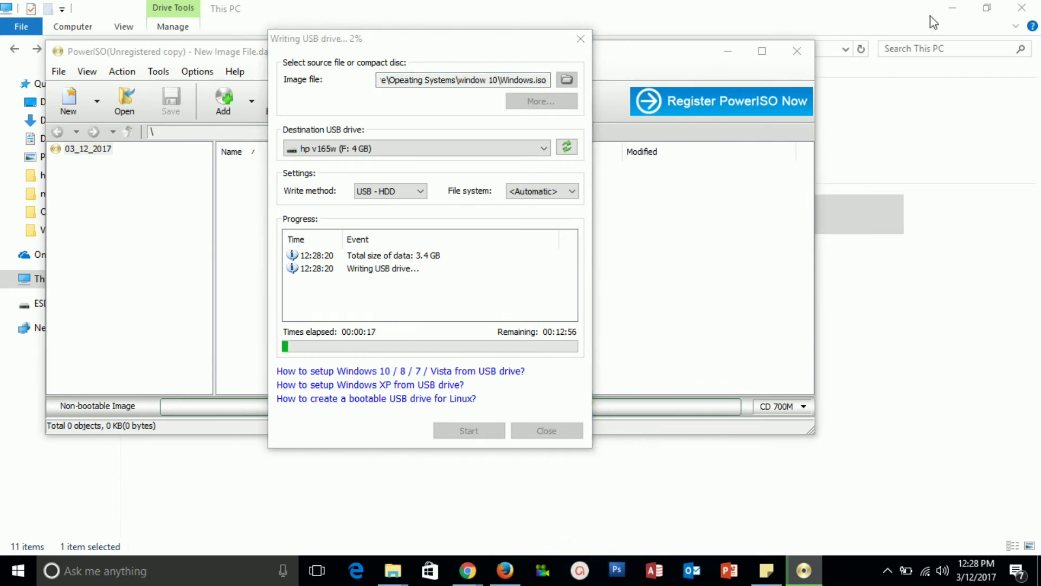
{"action": "left_click", "coordinate": [955, 6]}
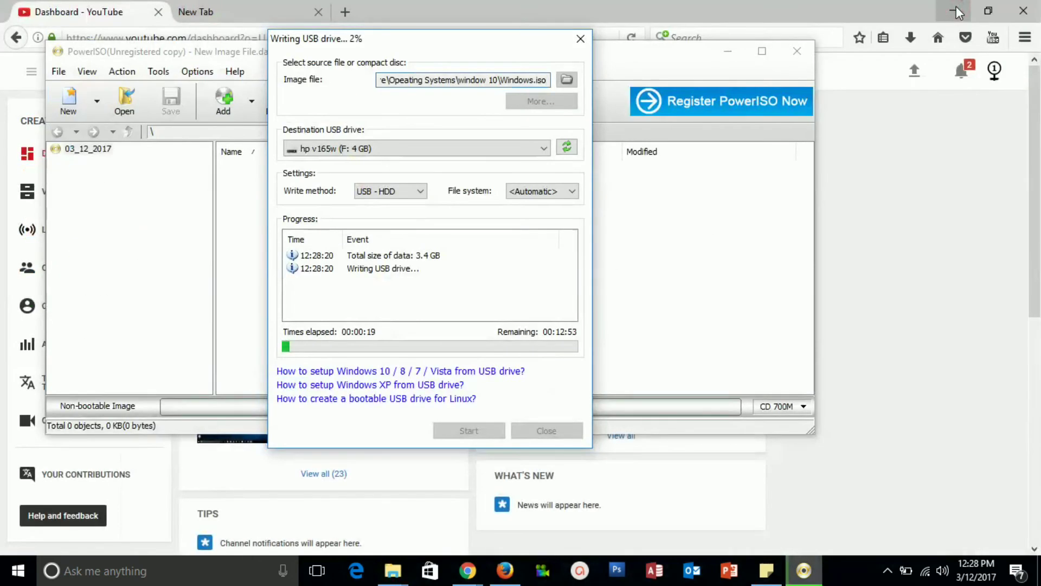
{"action": "left_click", "coordinate": [955, 6]}
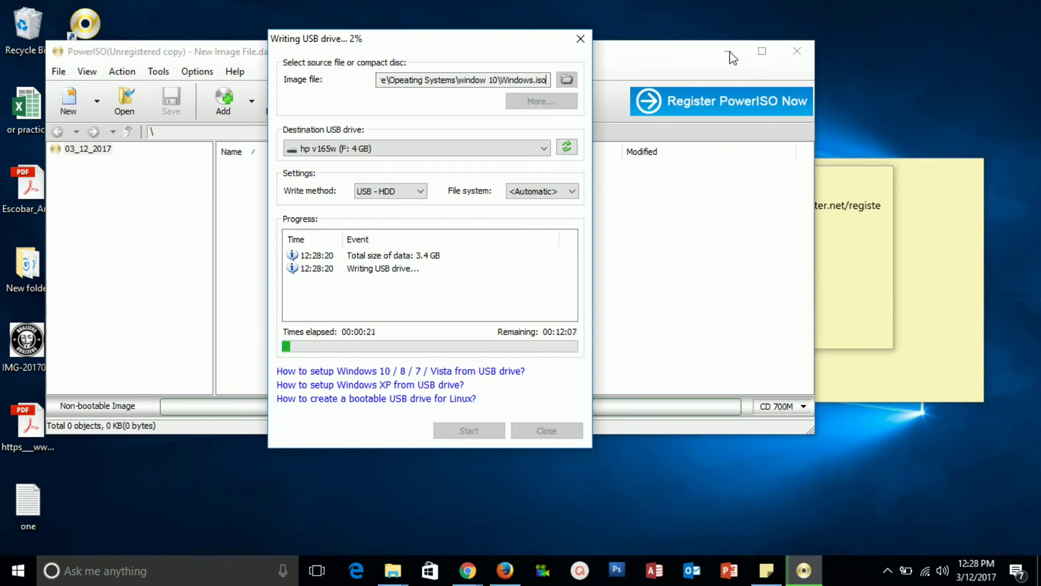
{"action": "left_click", "coordinate": [590, 574]}
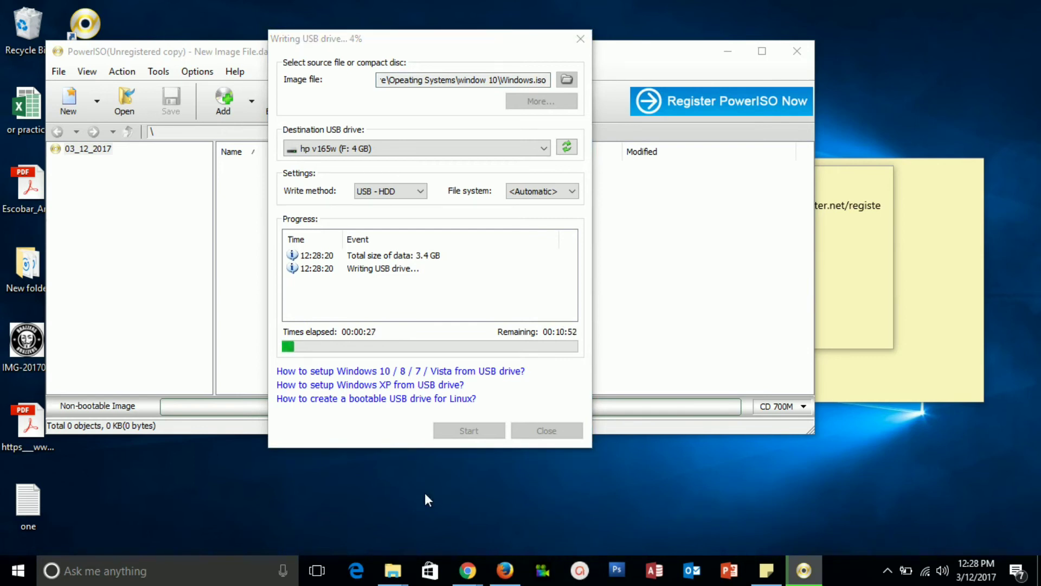
{"action": "mouse_move", "coordinate": [397, 574]}
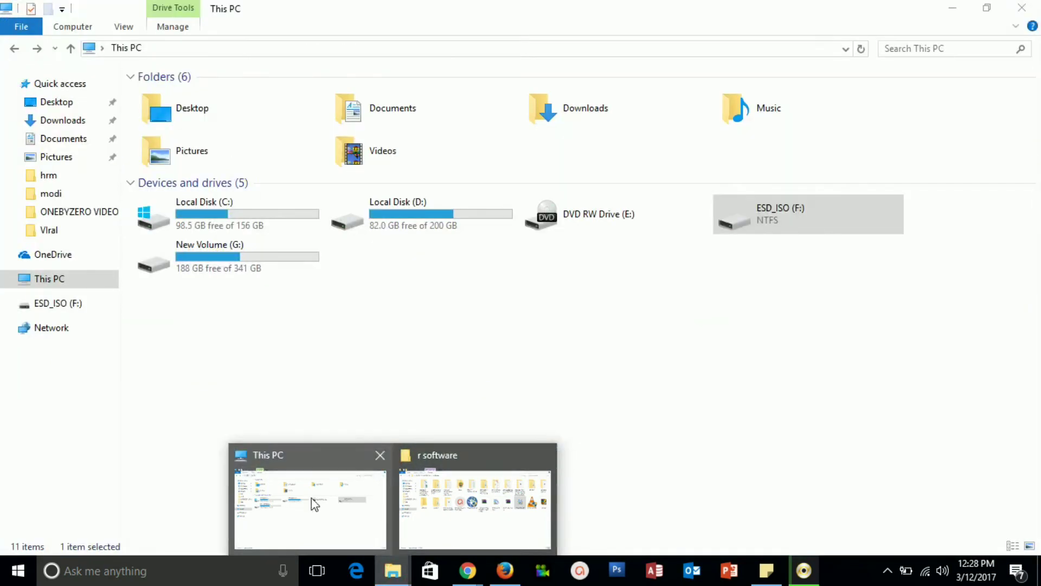
Open the ActivePresenter folder inside Documents from the This PC window.
{"action": "left_click", "coordinate": [315, 504]}
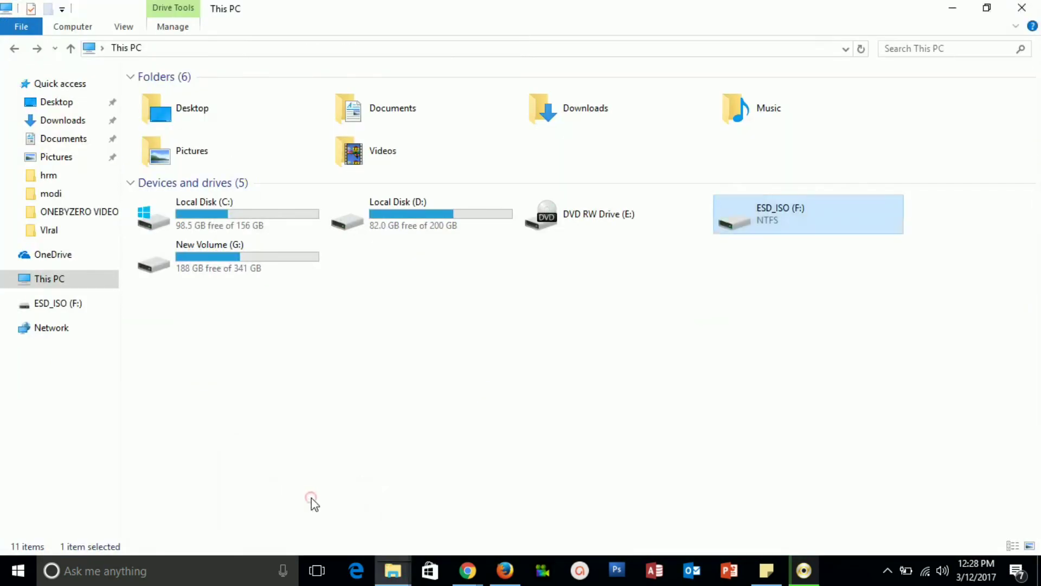
{"action": "left_click", "coordinate": [81, 142]}
{"action": "double_click", "coordinate": [166, 130]}
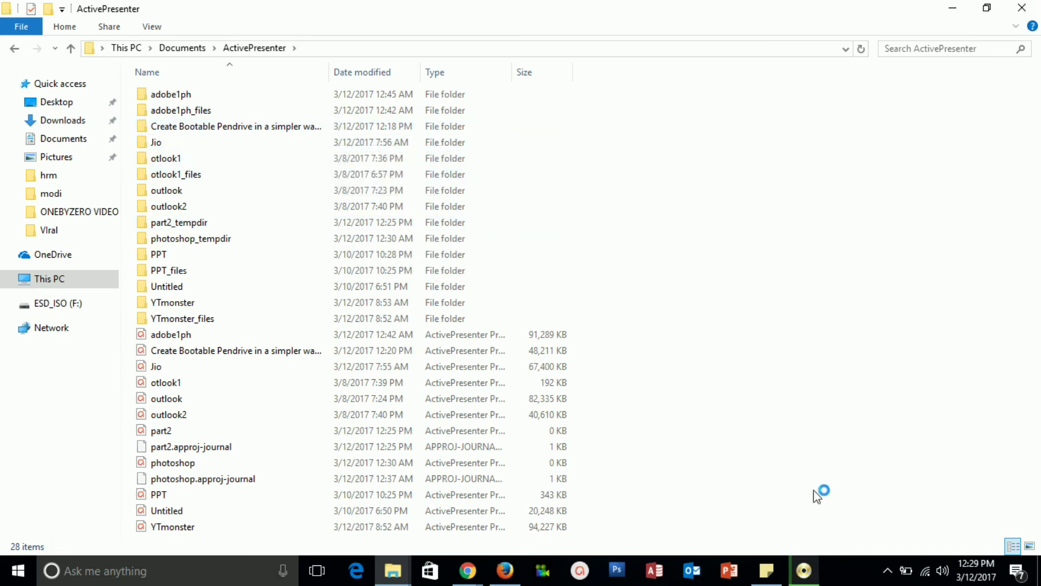
Open Task Manager with Ctrl+Shift+Esc and pause the screen recording from the tray.
{"action": "left_click", "coordinate": [888, 572]}
{"action": "key", "text": "ctrl+shift+Escape"}
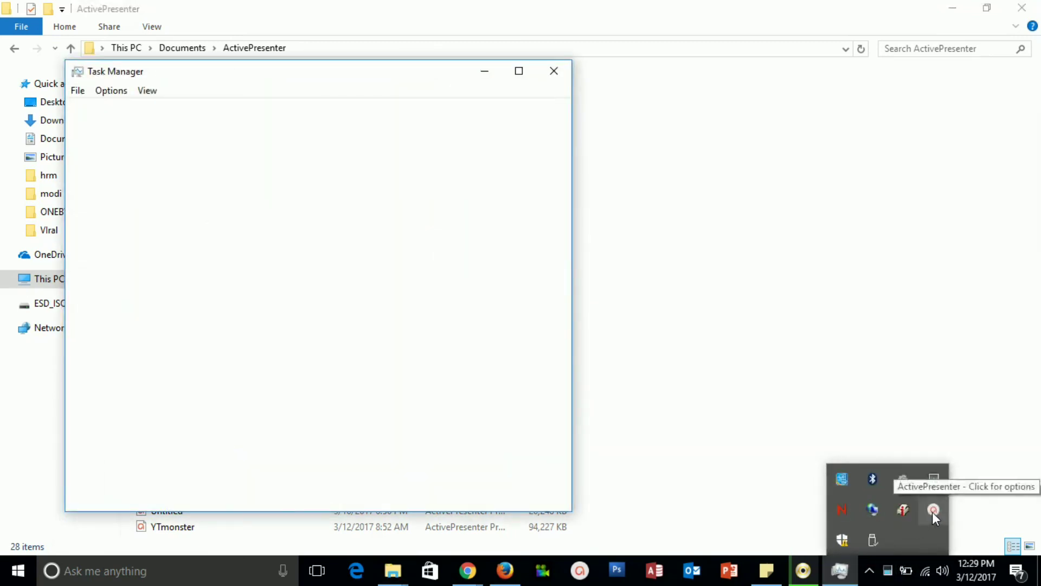
{"action": "left_click", "coordinate": [932, 512]}
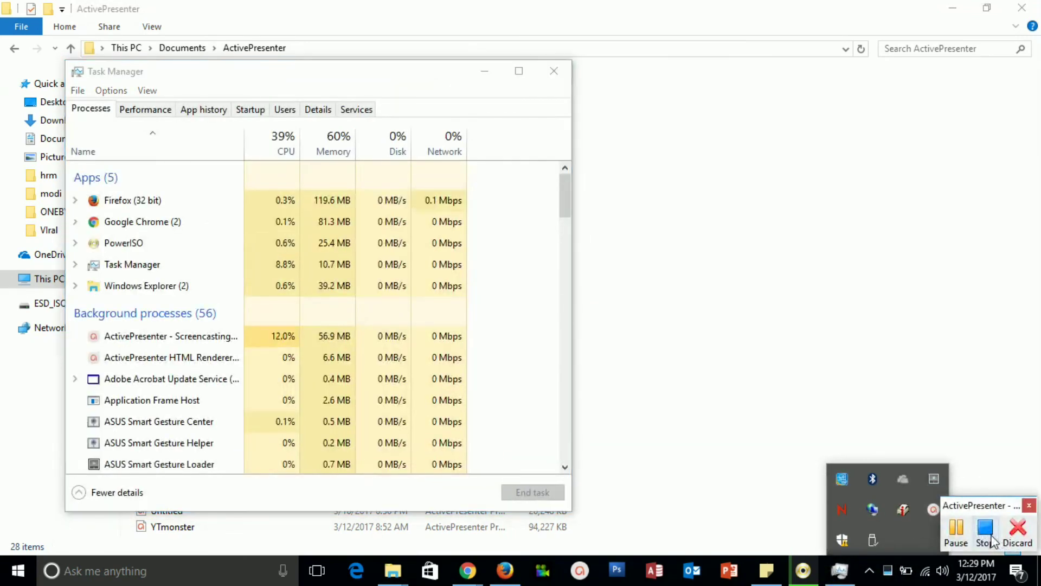
{"action": "left_click", "coordinate": [963, 534]}
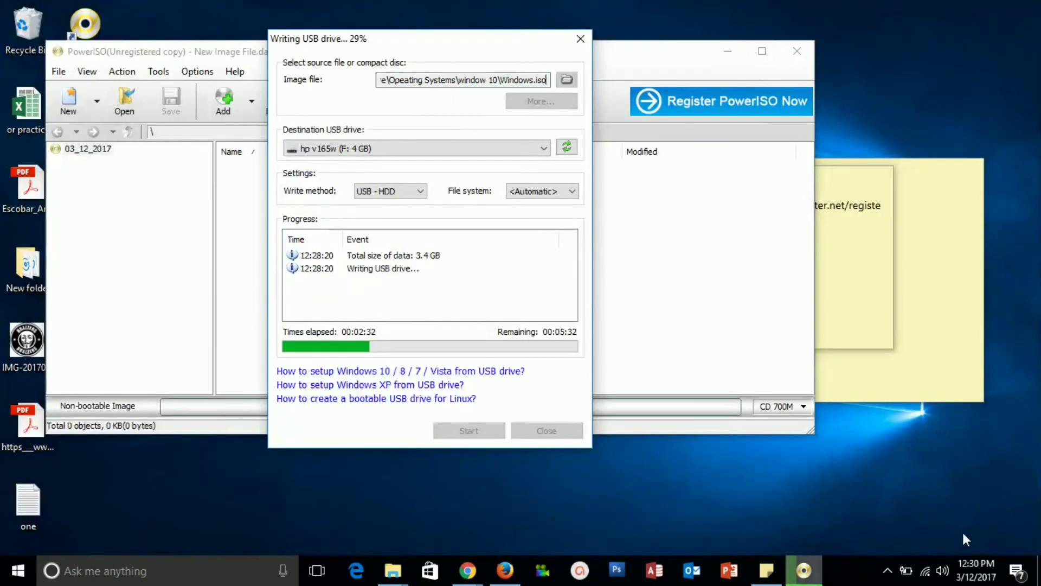
Pause the screen recording from its notification-area icon while the USB write runs.
{"action": "left_click", "coordinate": [887, 573]}
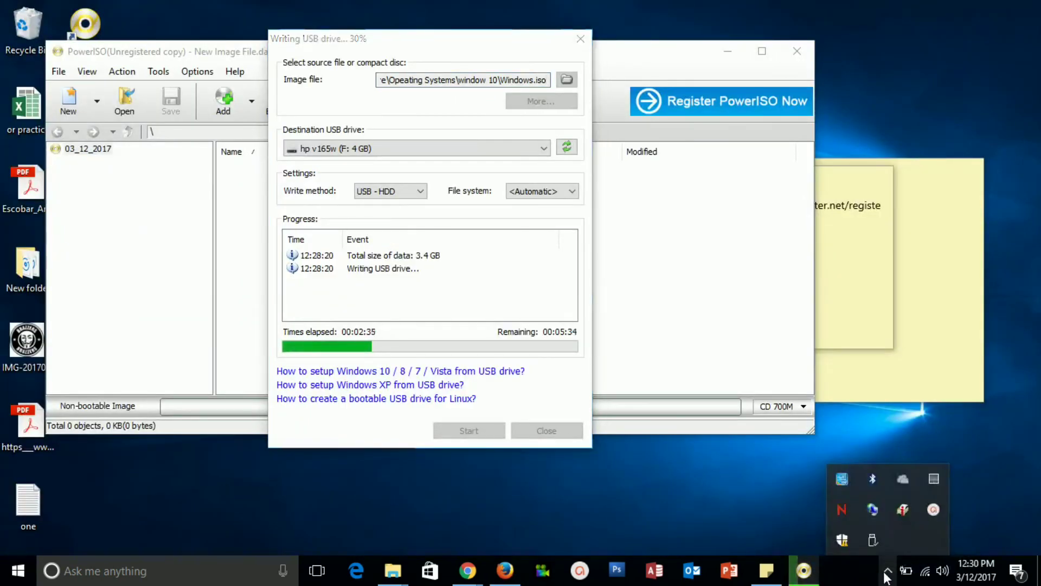
{"action": "left_click", "coordinate": [933, 511]}
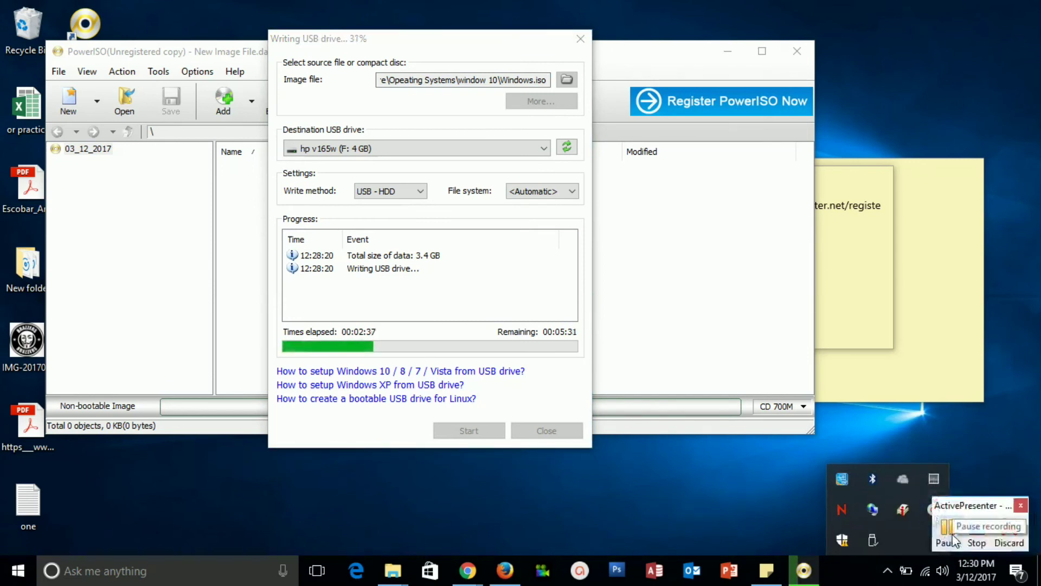
{"action": "left_click", "coordinate": [953, 535]}
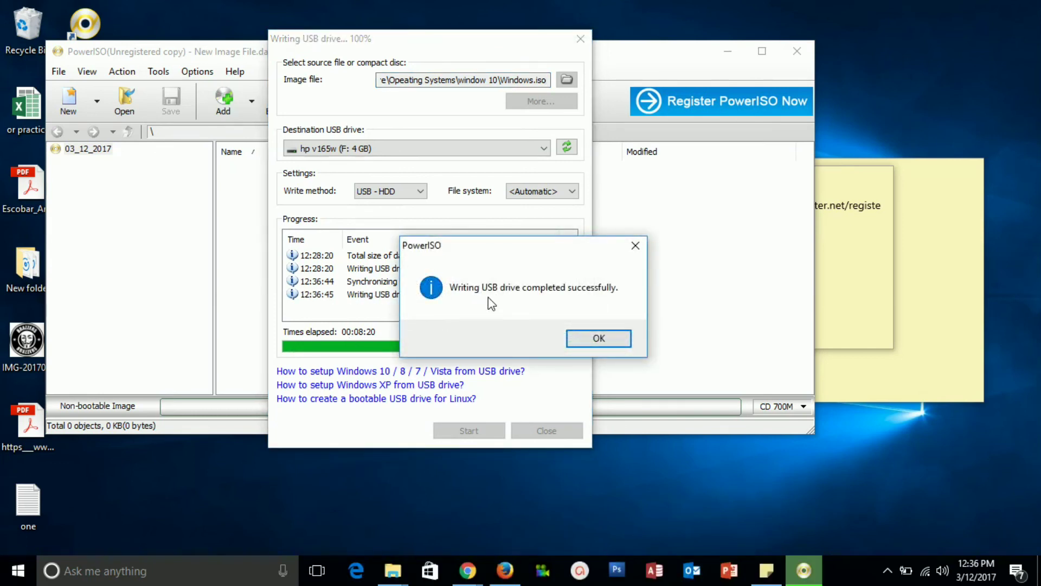
Dismiss the write-completed message, close PowerISO, and bring up the ActivePresenter Explorer window.
{"action": "left_click", "coordinate": [608, 338]}
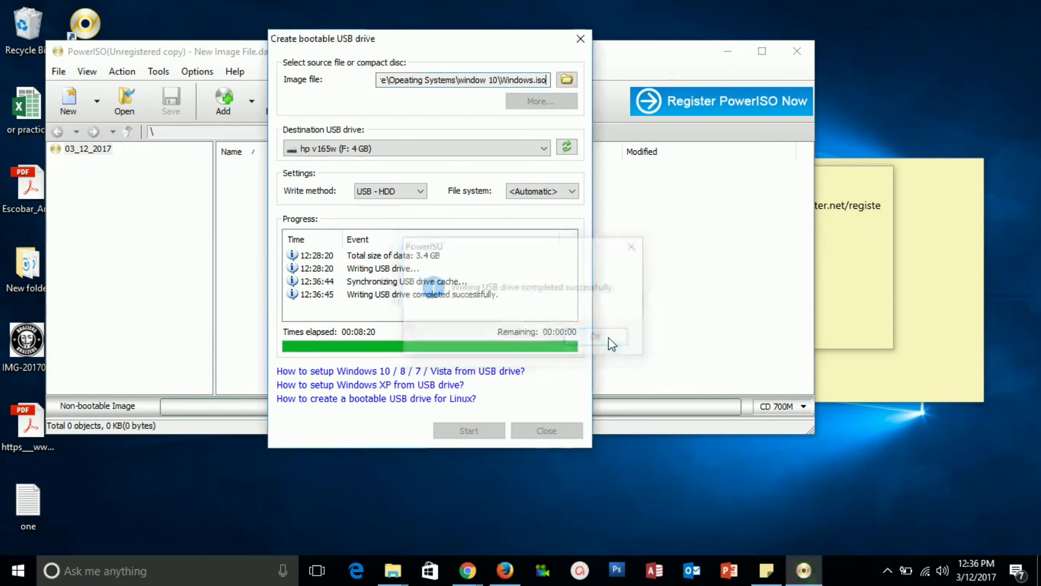
{"action": "left_click", "coordinate": [541, 434]}
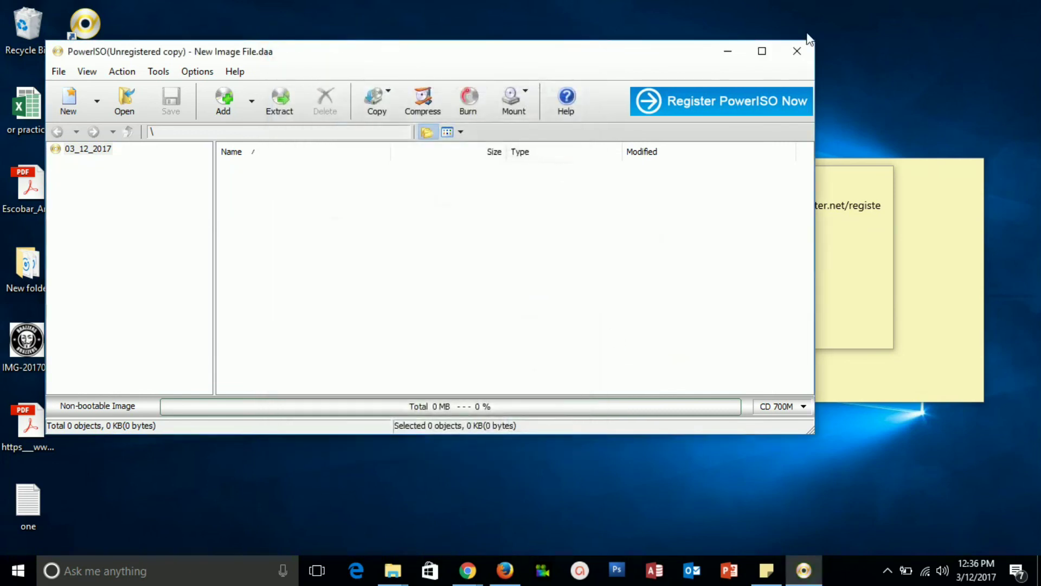
{"action": "left_click", "coordinate": [797, 53]}
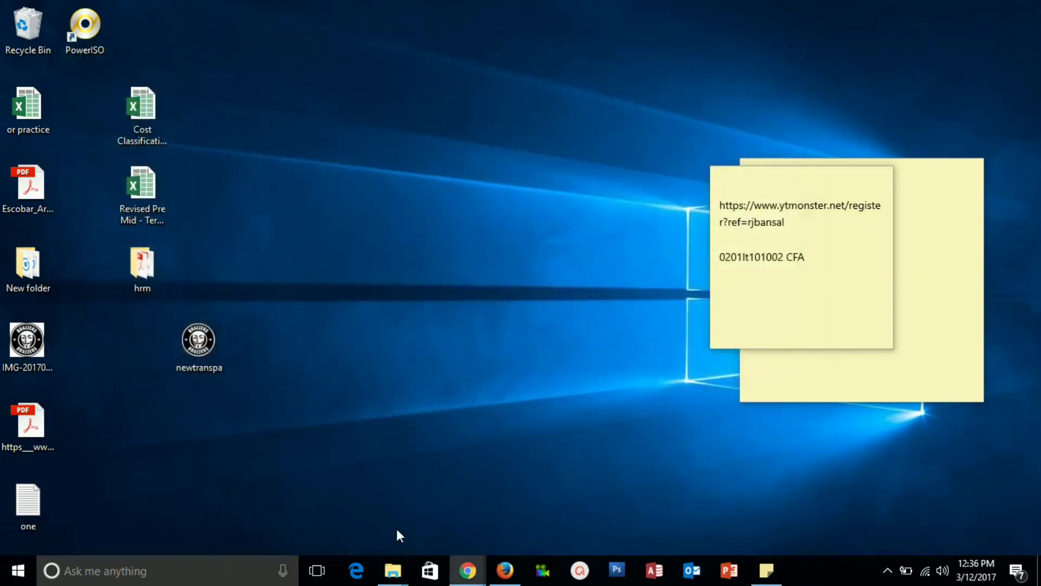
{"action": "mouse_move", "coordinate": [393, 570]}
{"action": "left_click", "coordinate": [306, 487]}
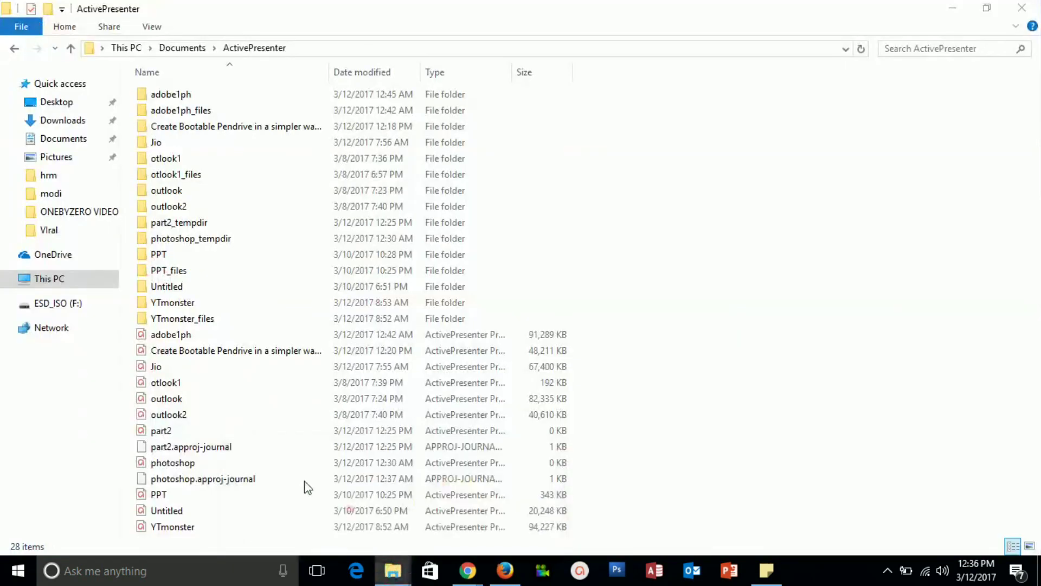
Open ESD_ISO (F:) from This PC to confirm boot, efi, sources and setup, then go back.
{"action": "left_click", "coordinate": [49, 279]}
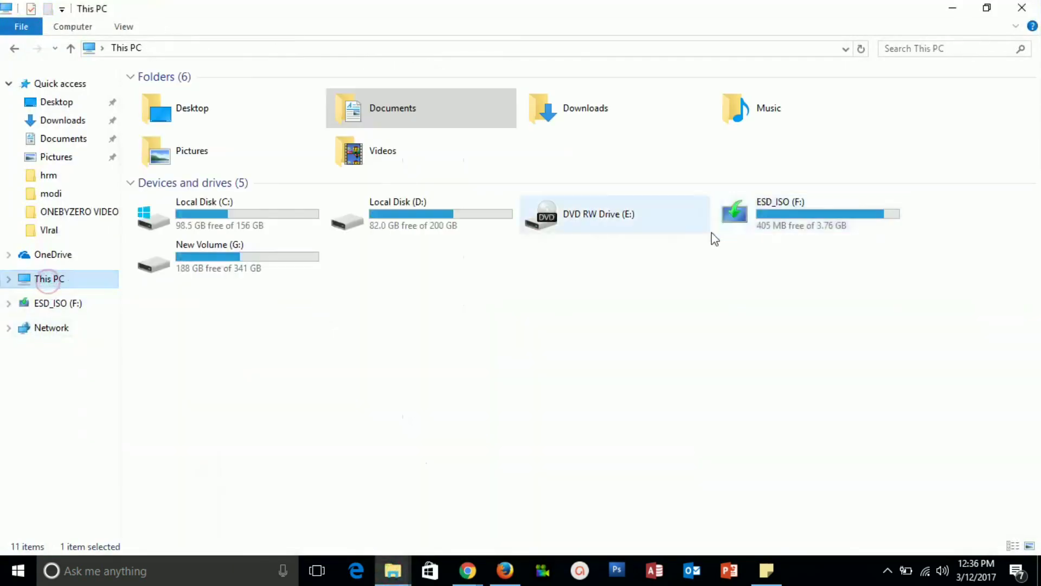
{"action": "double_click", "coordinate": [796, 220]}
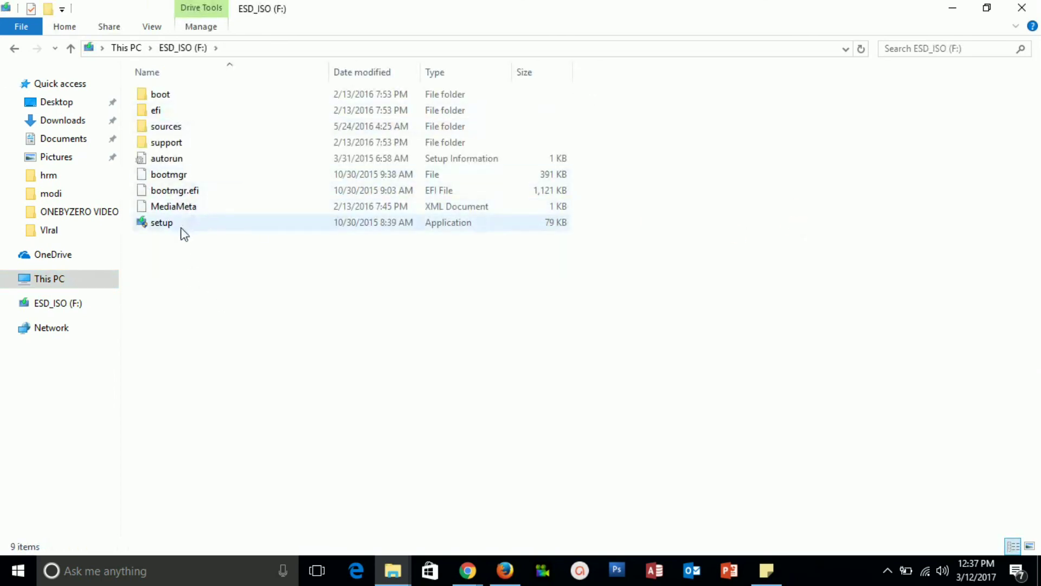
{"action": "left_click", "coordinate": [50, 279]}
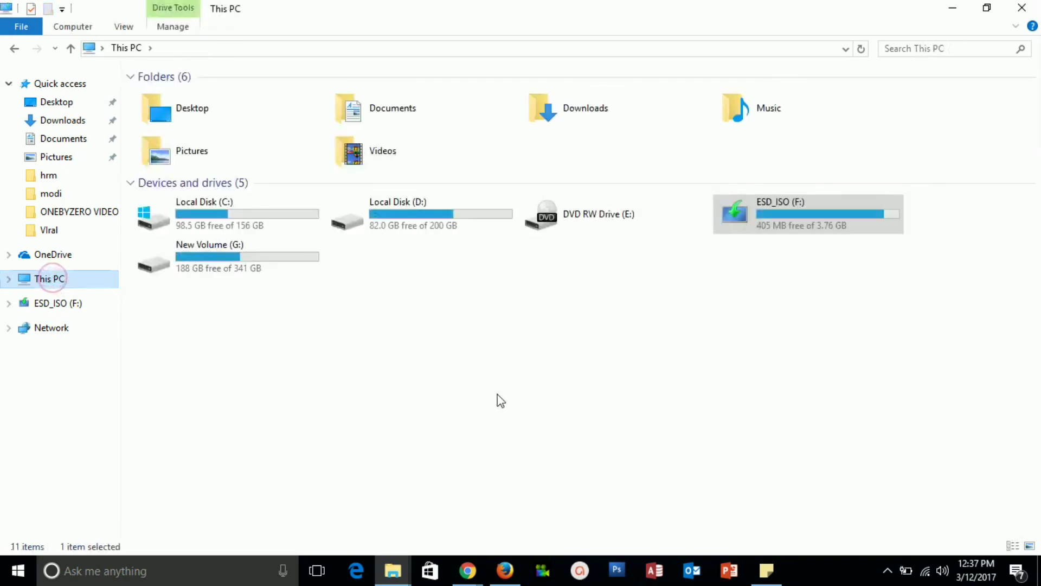